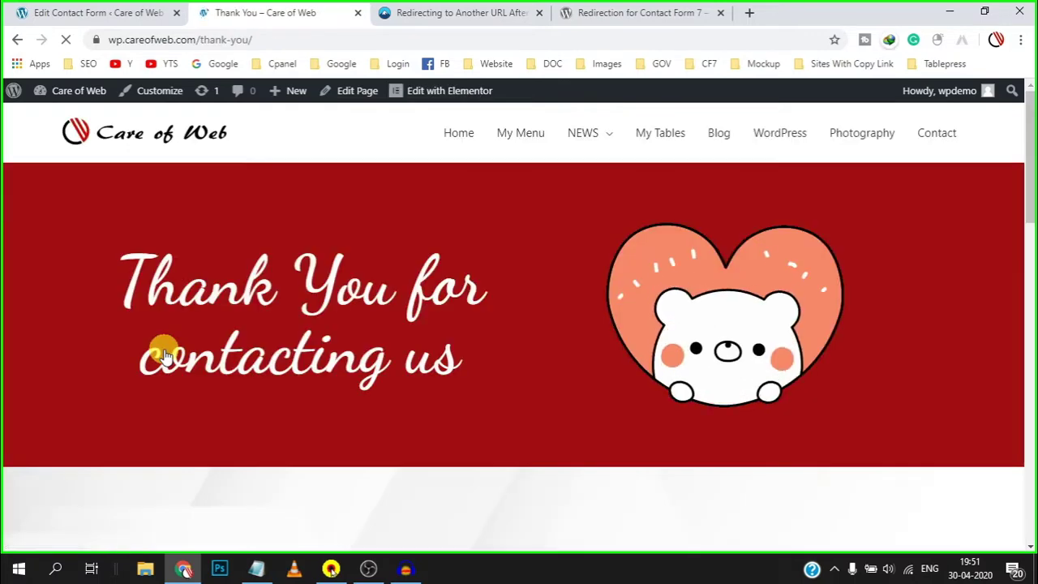
Step: Review the Contact Form 7 article on redirecting to another URL after submissions and the Redirection for Contact Form 7 plugin page
left_click(128, 7)
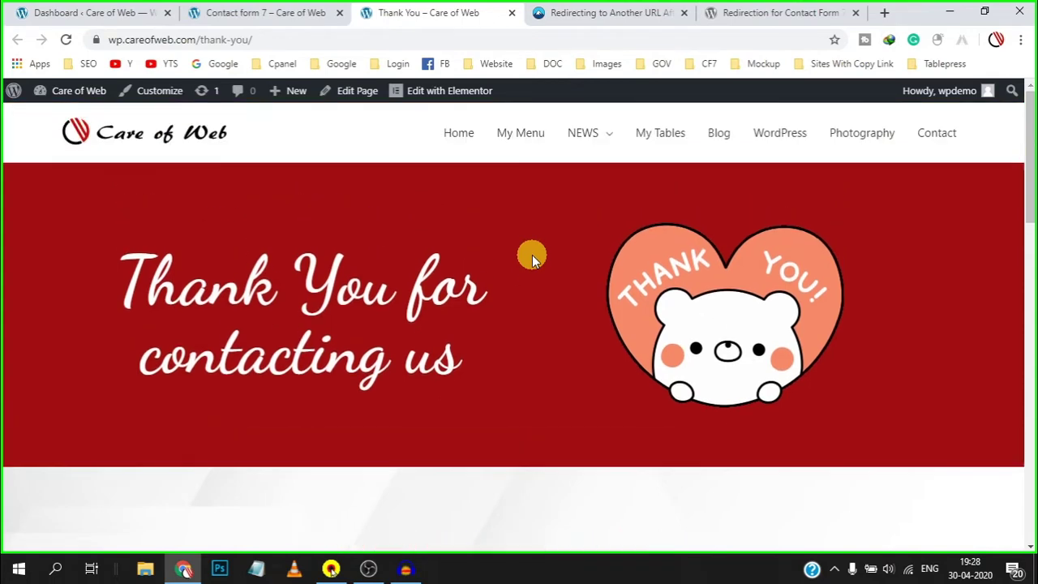
left_click(606, 12)
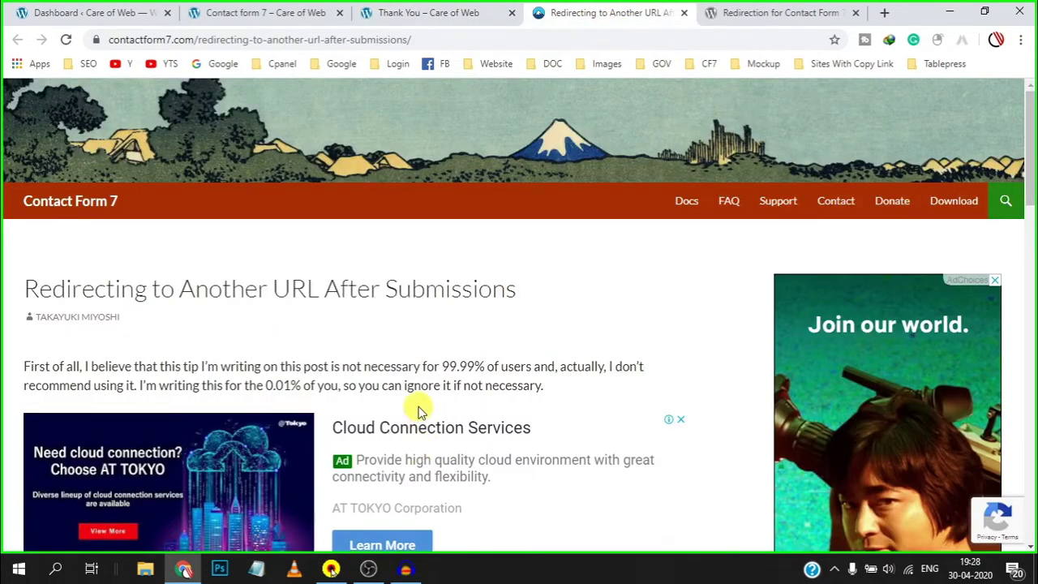
scroll(417, 405, "down", 1)
scroll(324, 225, "up", 1)
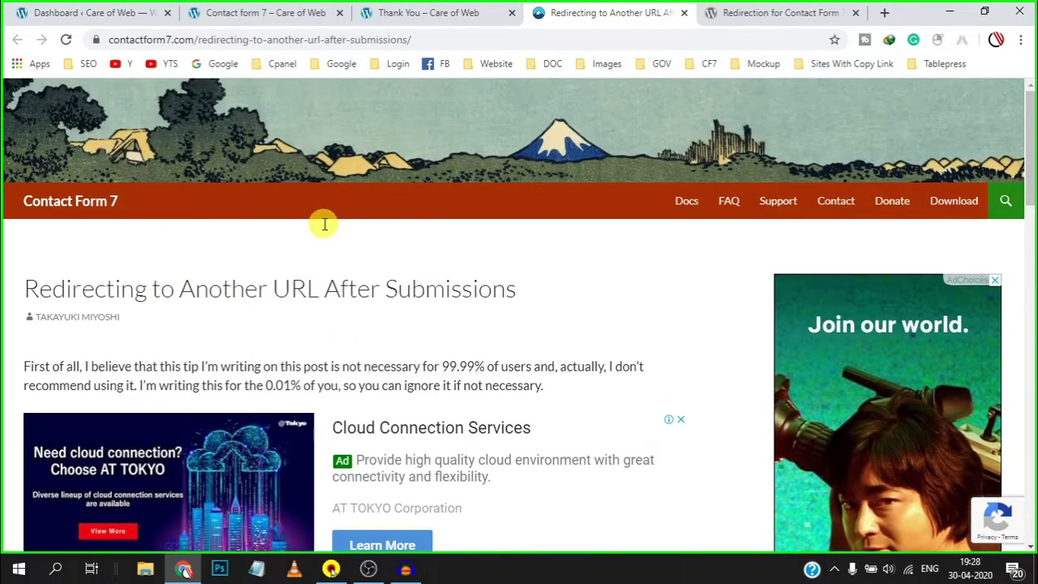
scroll(331, 267, "down", 4)
scroll(330, 276, "down", 2)
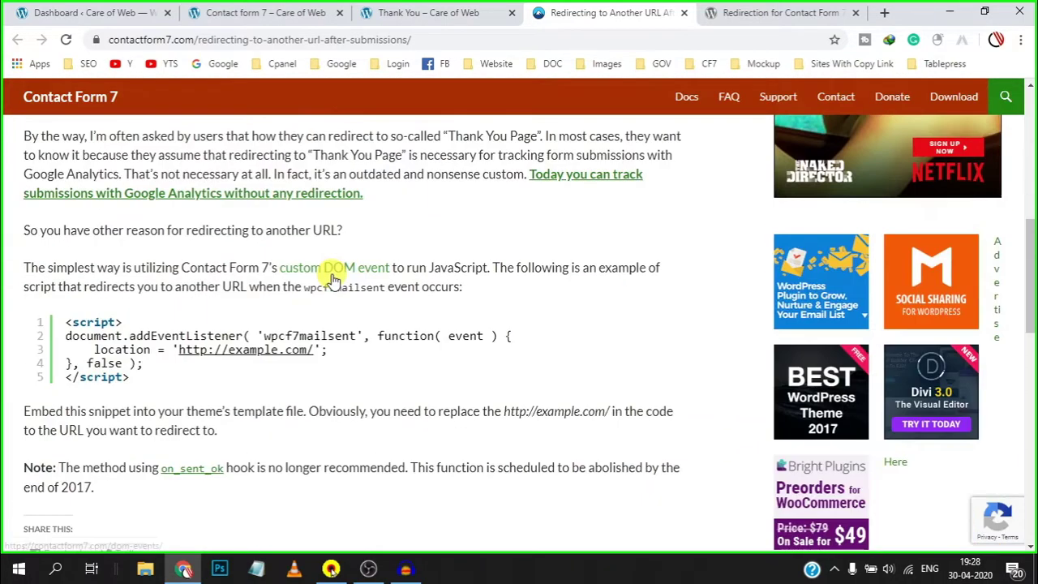
left_click(792, 15)
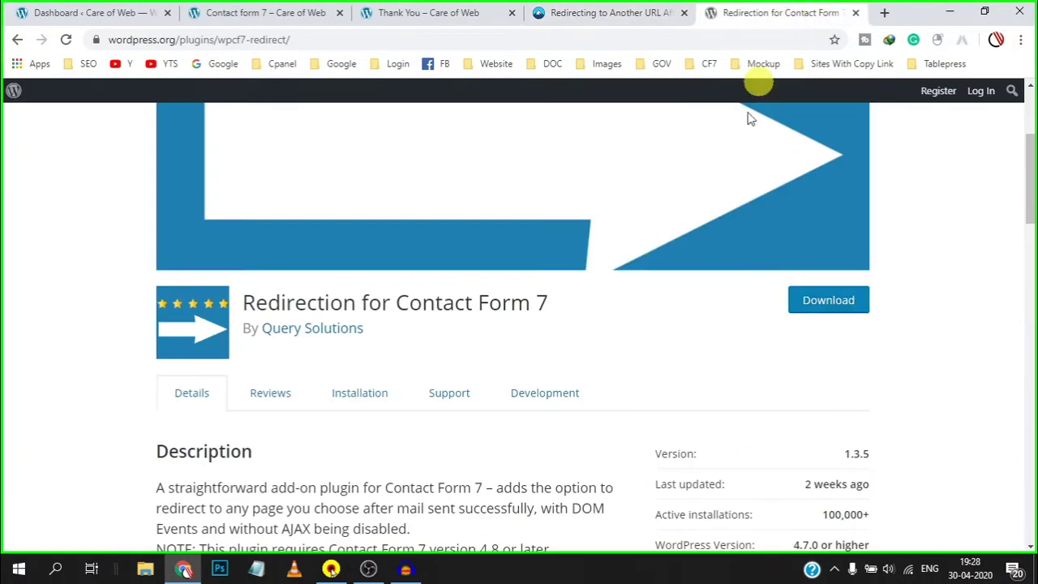
scroll(660, 241, "up", 3)
scroll(640, 259, "down", 3)
scroll(614, 277, "down", 1)
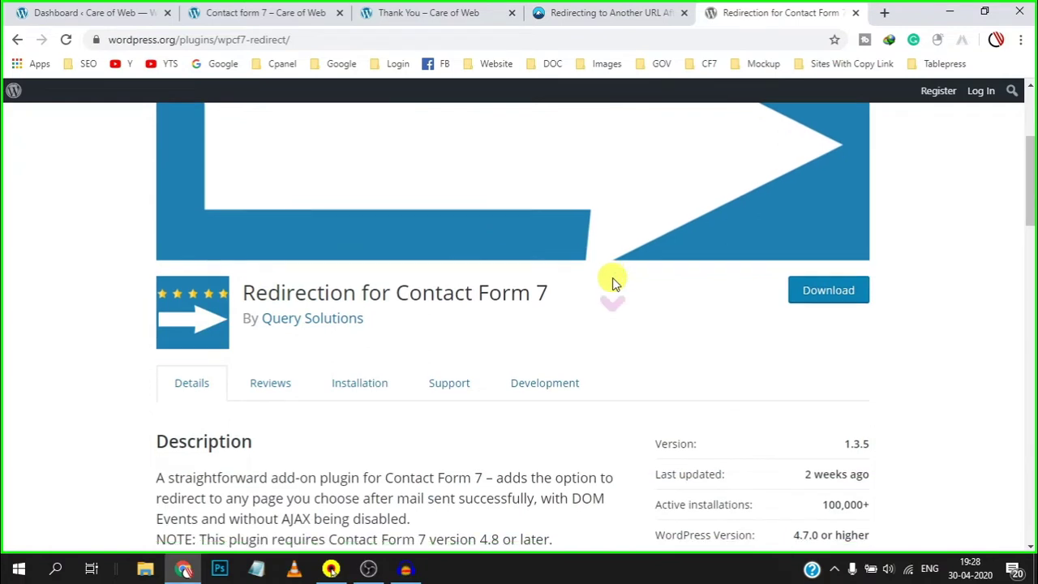
scroll(614, 280, "up", 2)
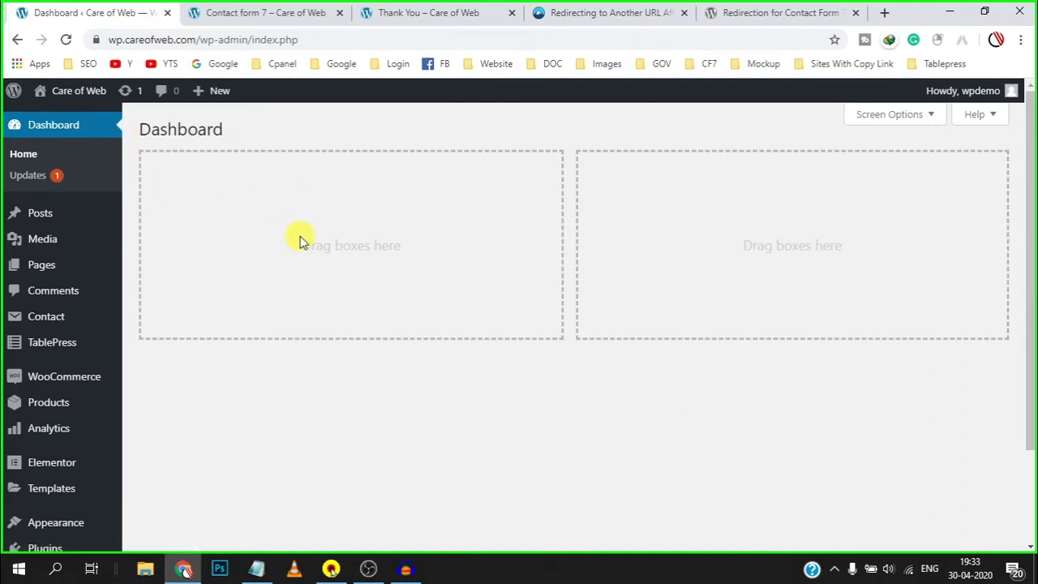
Step: Copy the complete wpcf7mailsent redirect script from the Contact Form 7 article into an empty Notepad document
left_click(628, 12)
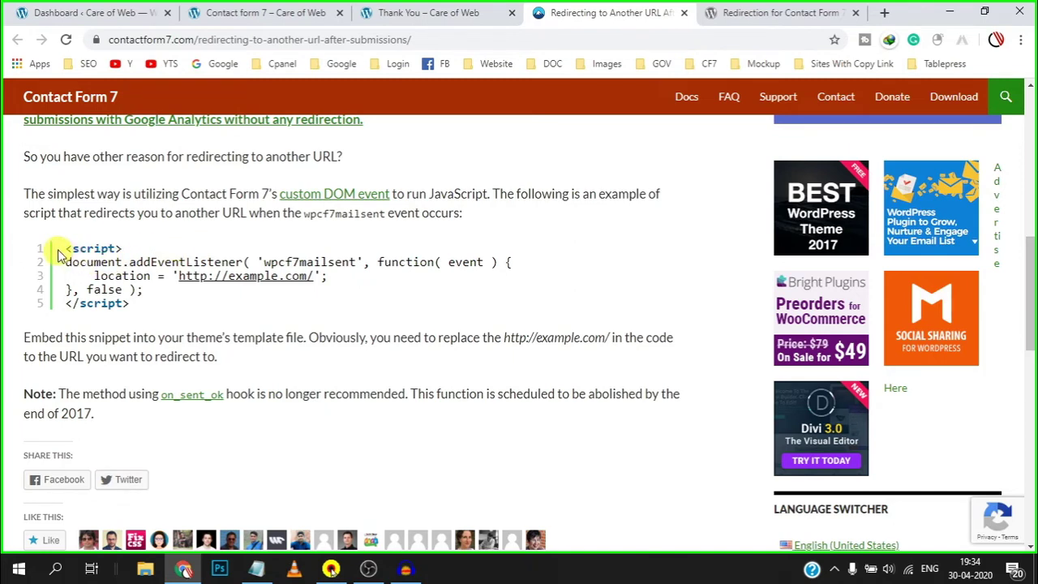
left_click_drag(67, 247, 139, 304)
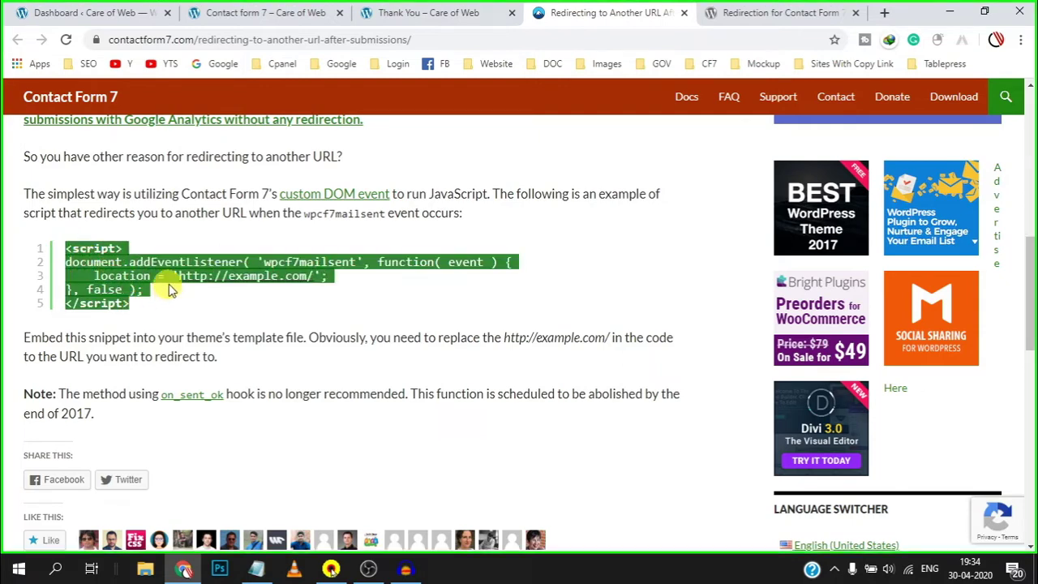
key("ctrl+c")
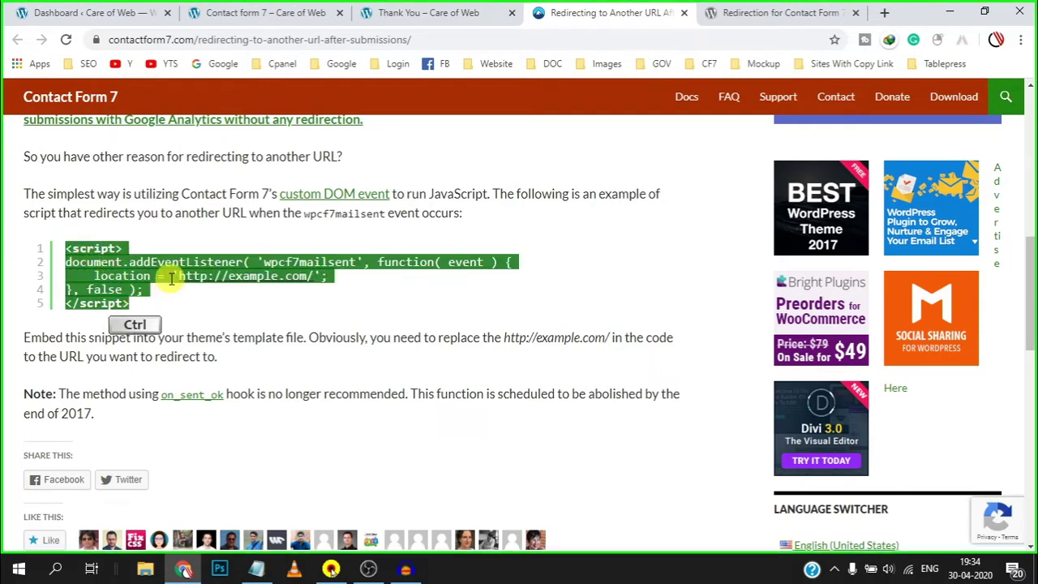
left_click(259, 569)
key("ctrl+v")
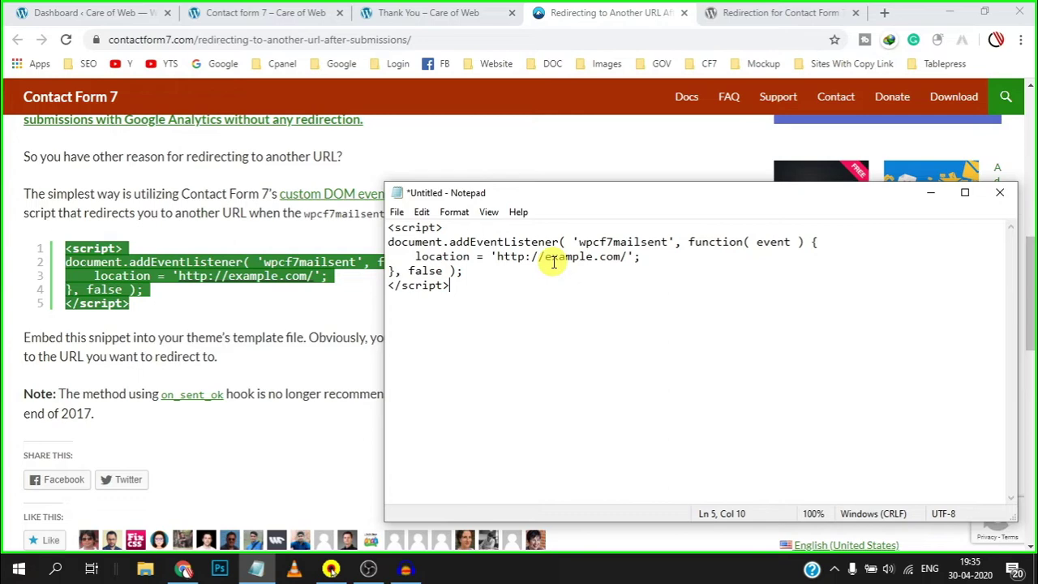
left_click(440, 13)
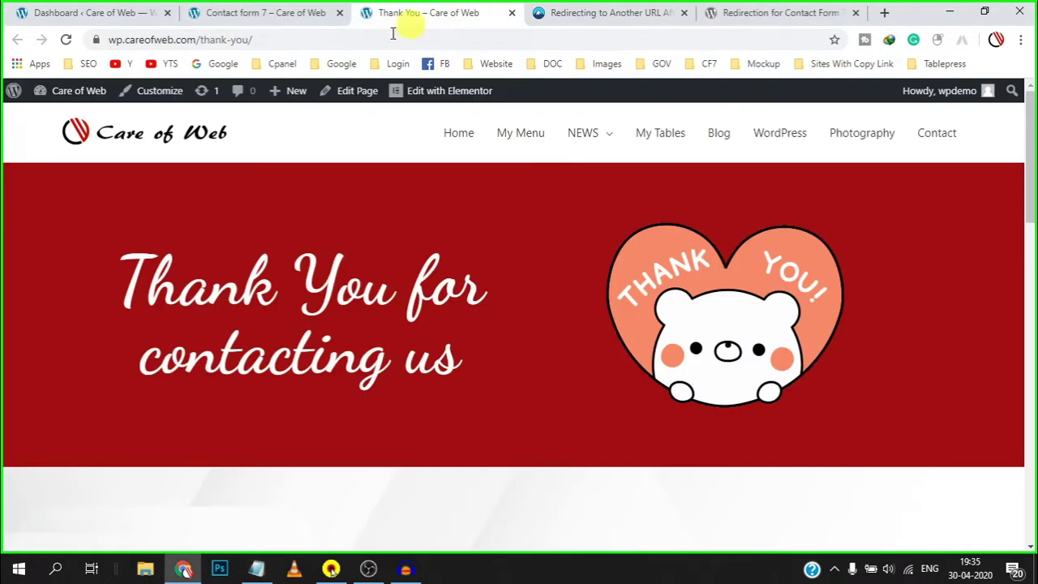
left_click(291, 39)
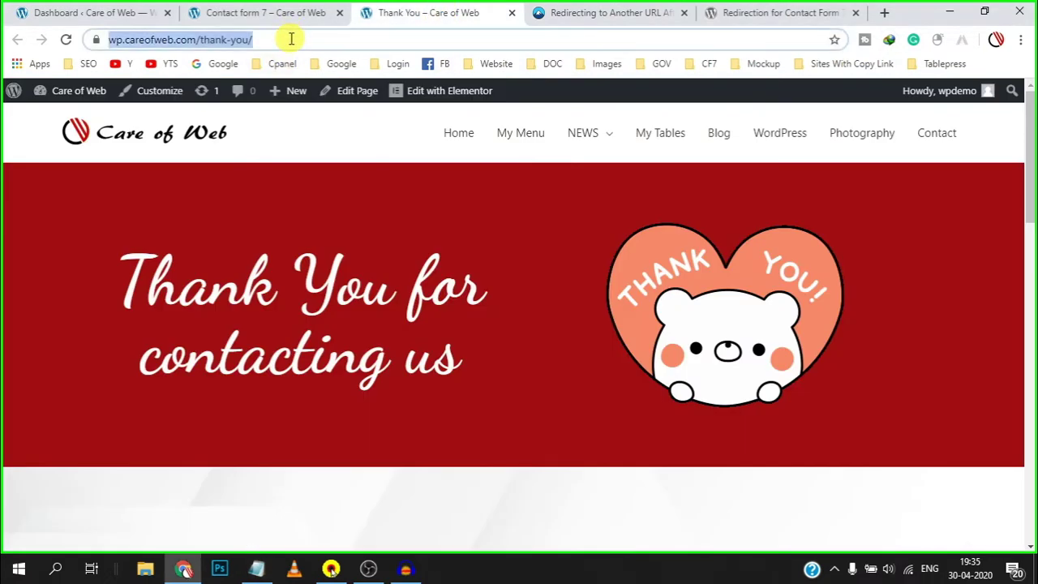
key("ctrl")
key("ctrl+c")
key("alt+Tab")
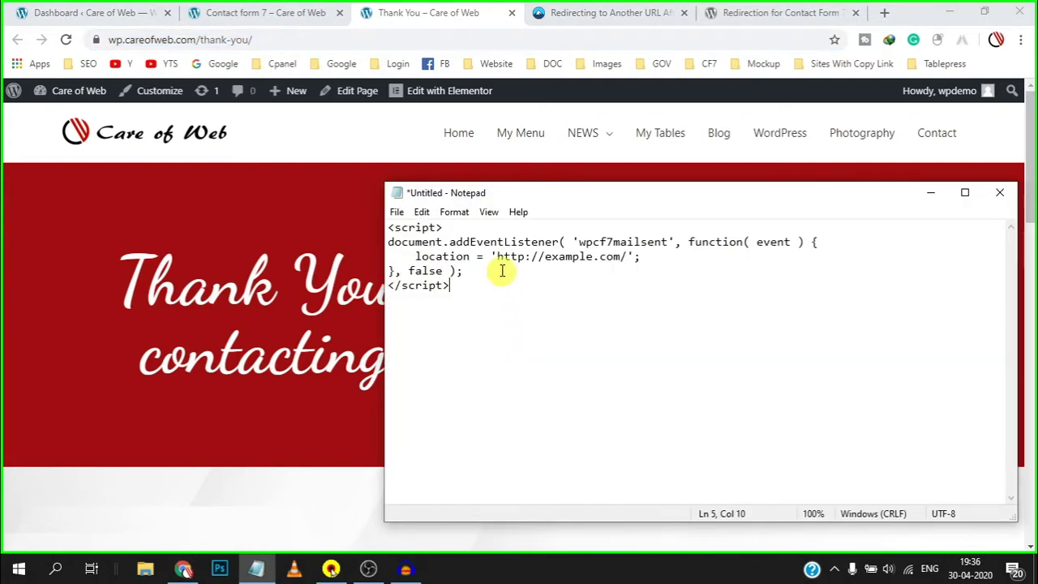
left_click_drag(496, 256, 629, 257)
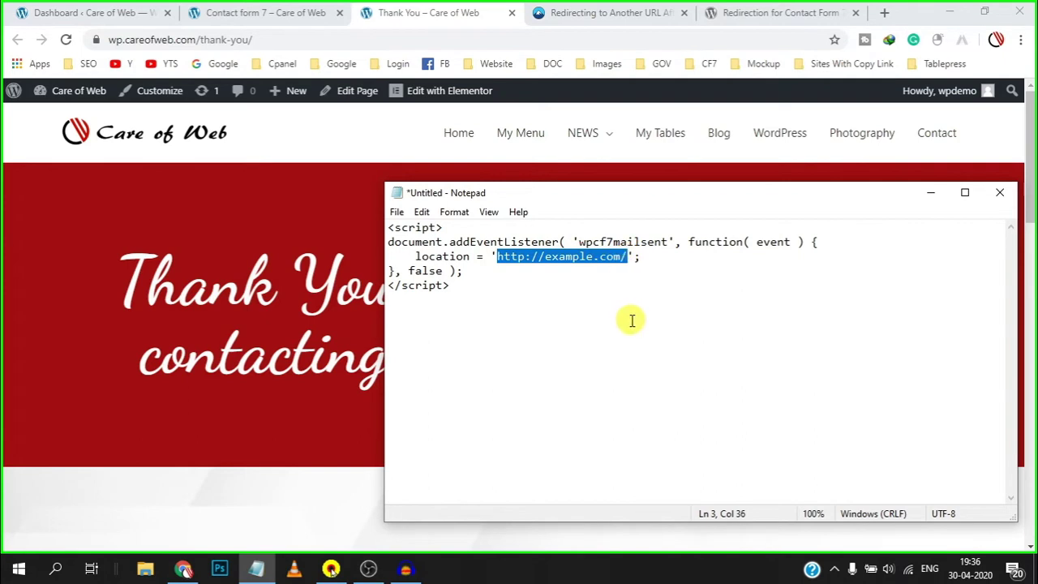
key("ctrl+v")
left_click(481, 292)
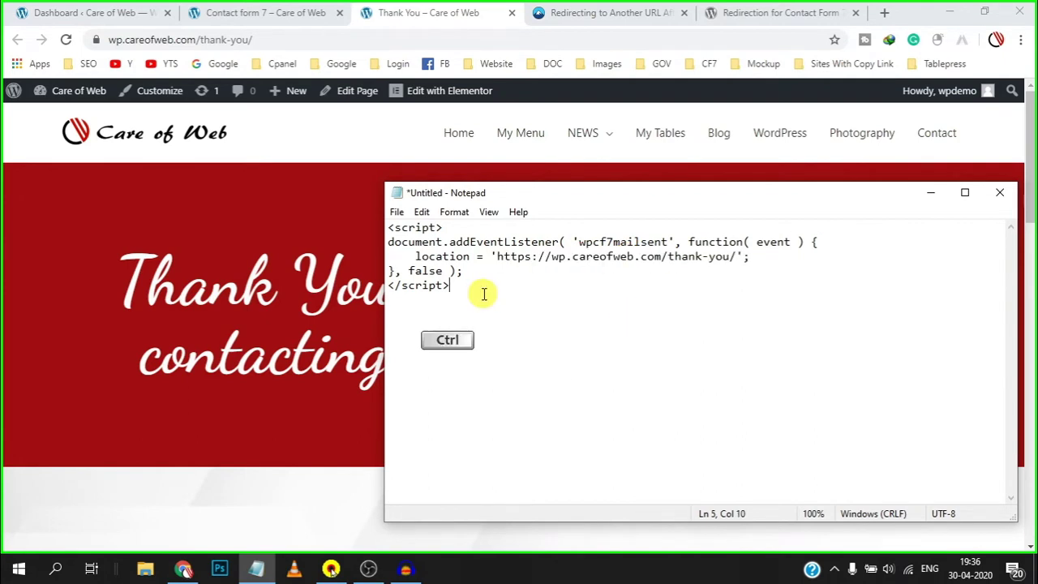
key("ctrl+a")
key("ctrl+c")
Step: Open the Astra theme's Theme Header file (header.php) in the WordPress Theme Editor and locate the closing </head> tag
left_click(97, 12)
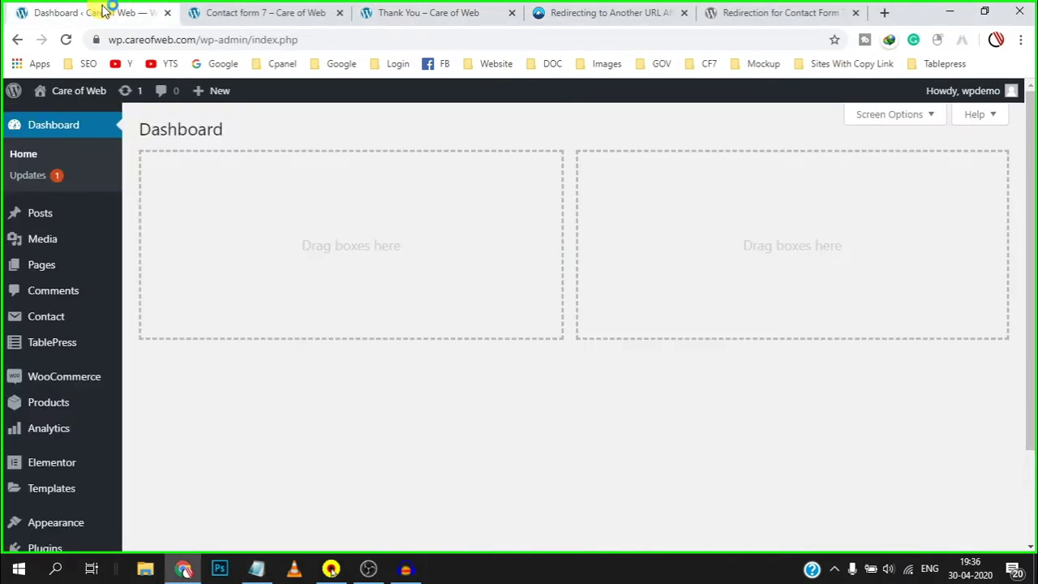
scroll(63, 376, "down", 2)
mouse_move(70, 410)
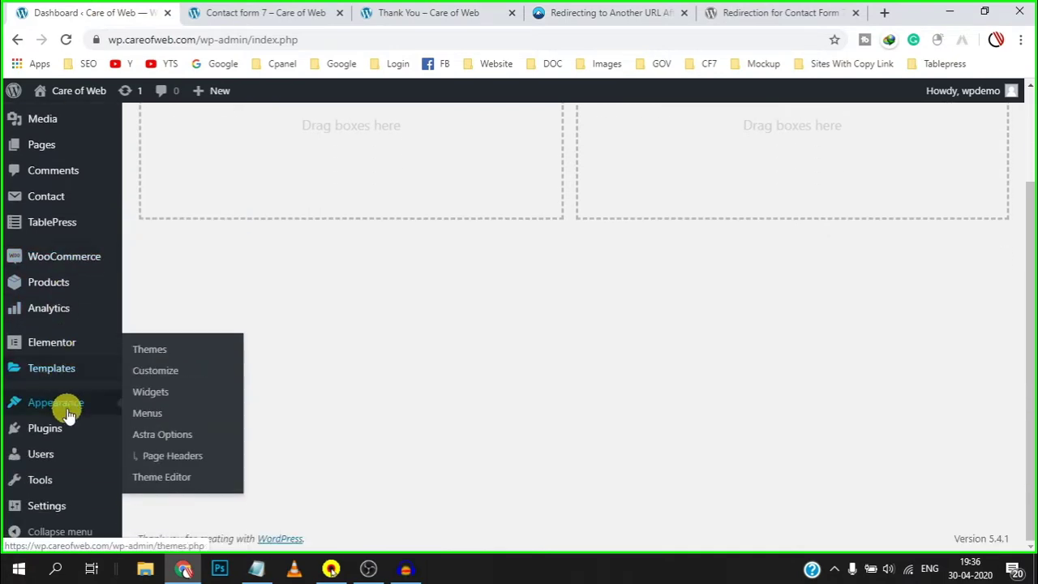
left_click(177, 478)
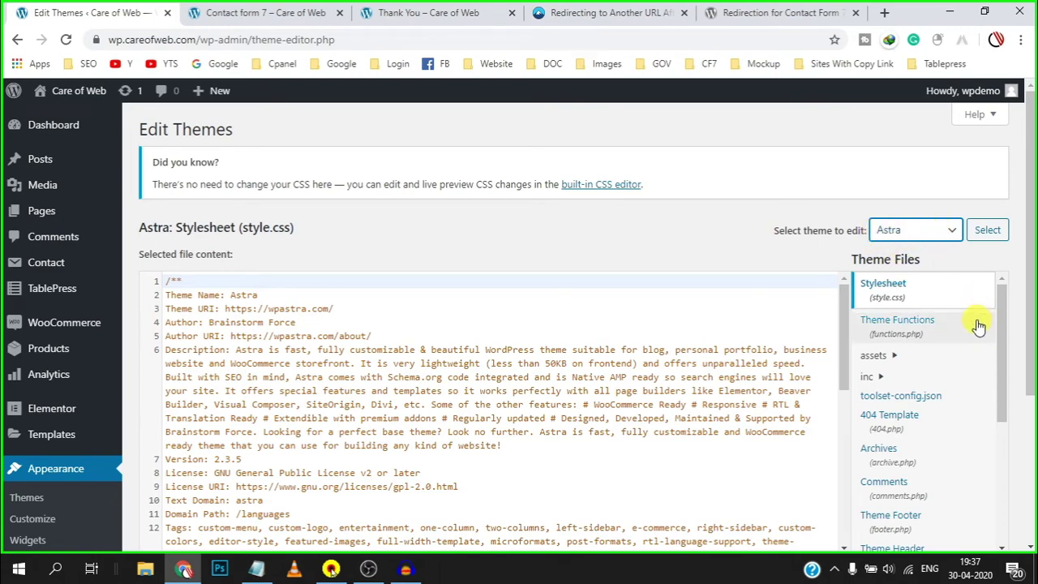
scroll(977, 326, "down", 1)
scroll(977, 334, "down", 1)
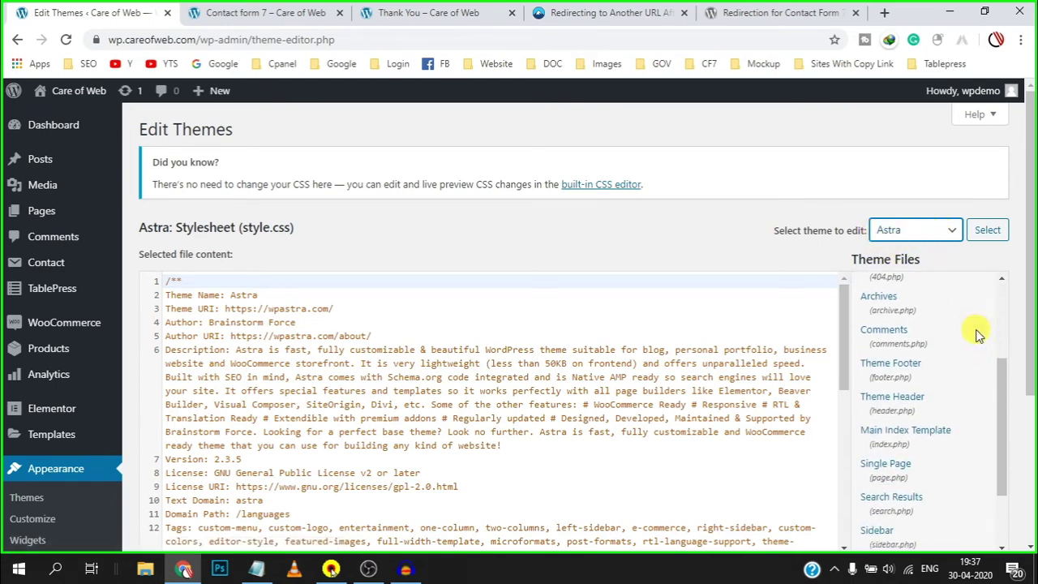
left_click(906, 405)
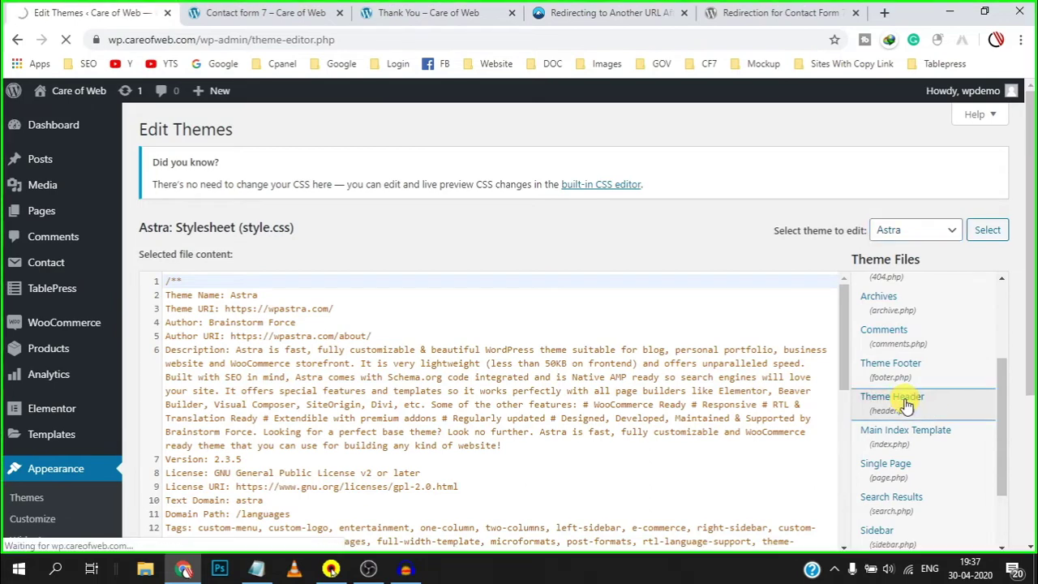
scroll(427, 340, "down", 3)
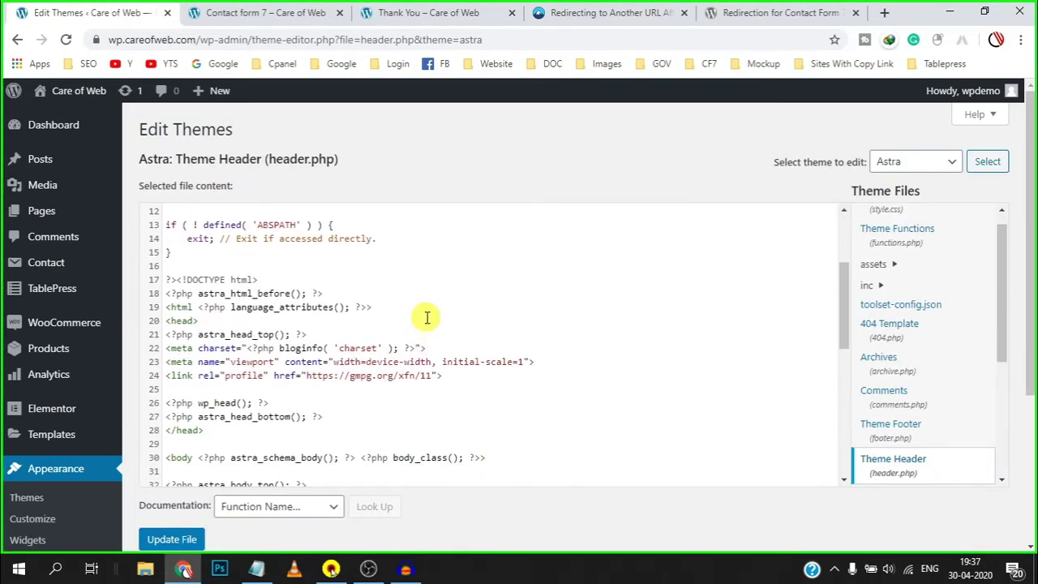
scroll(426, 314, "down", 1)
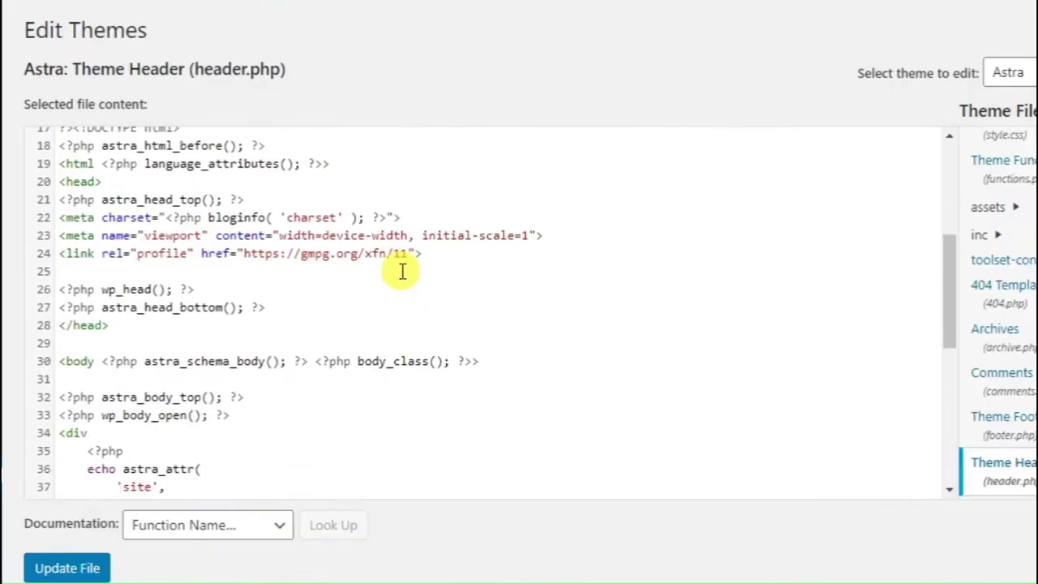
scroll(402, 272, "down", 1)
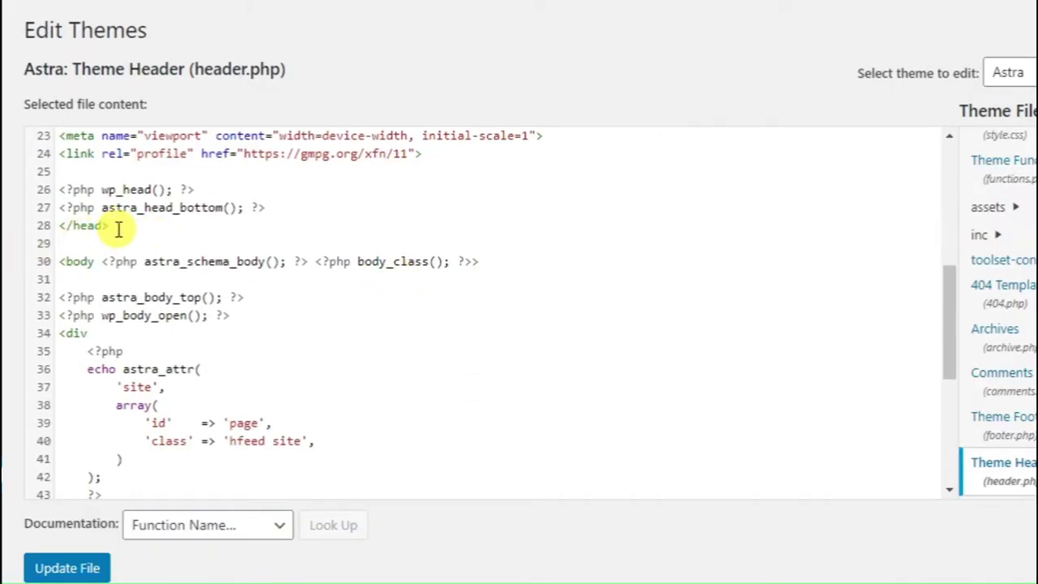
scroll(126, 229, "up", 1)
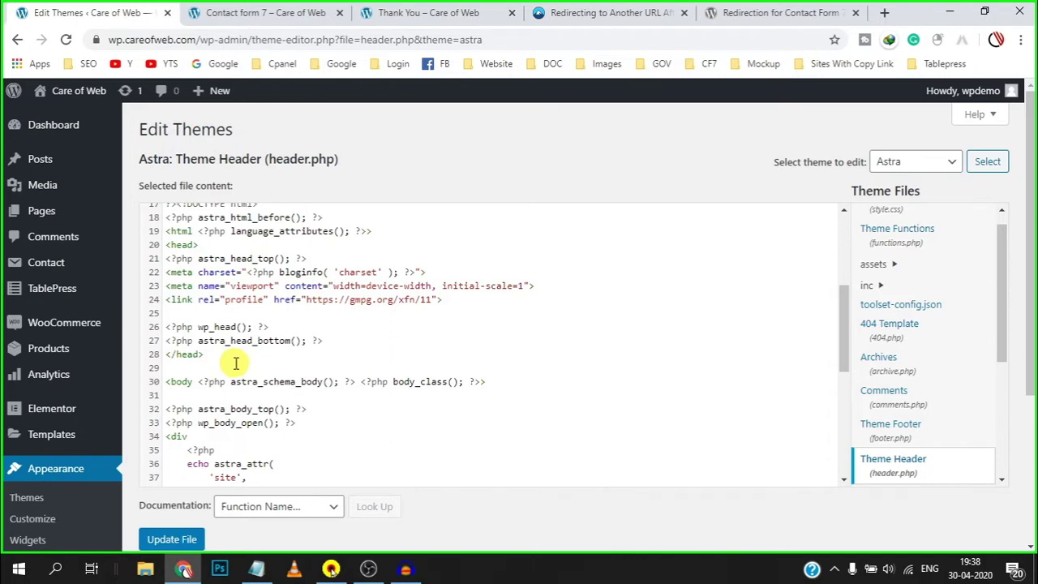
left_click(233, 288)
key("ctrl+a")
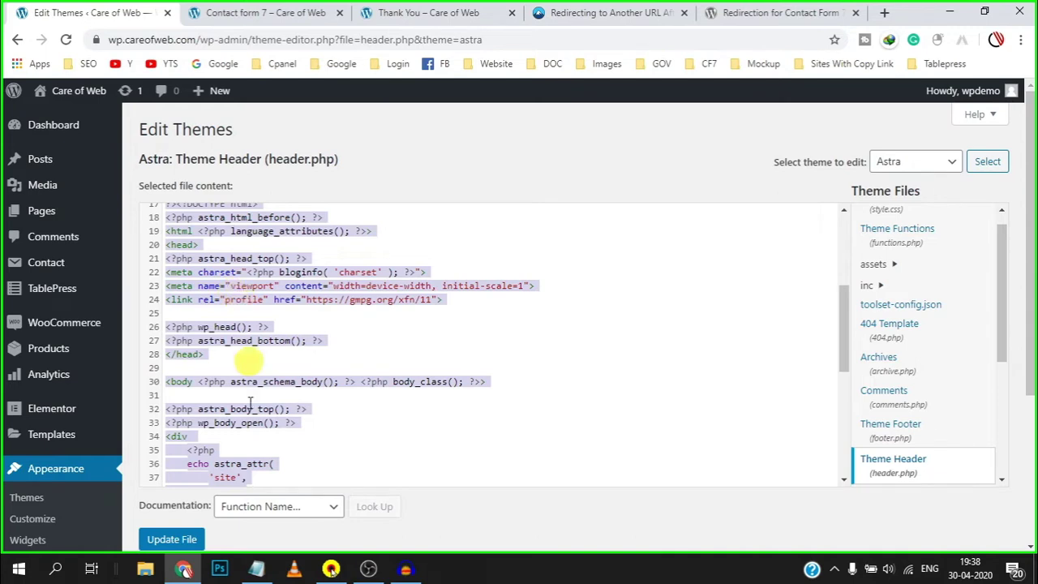
mouse_move(256, 567)
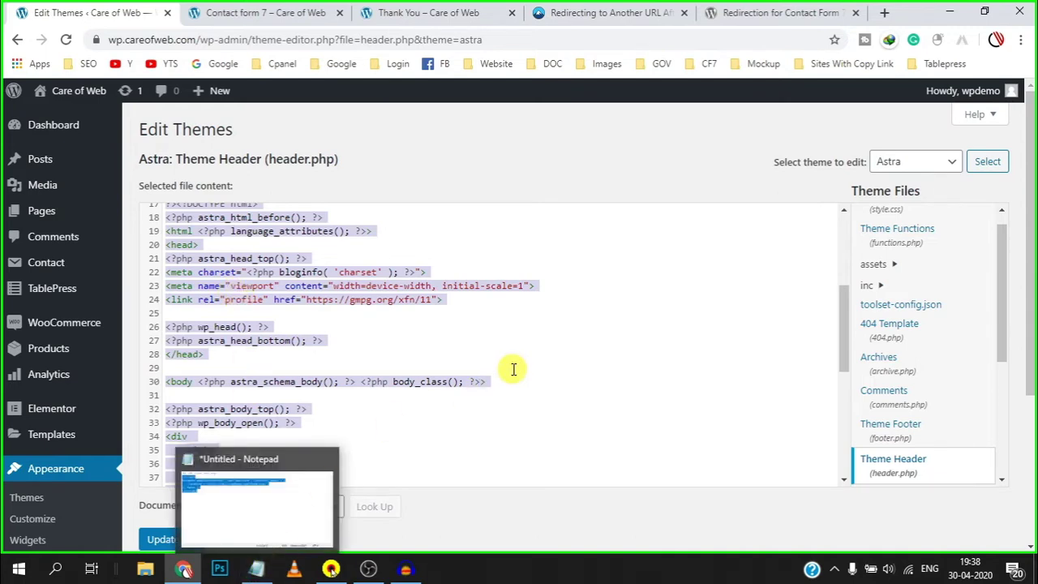
Step: Paste the redirect script on the empty line between </head> and <body> in header.php and update the file
left_click(233, 369)
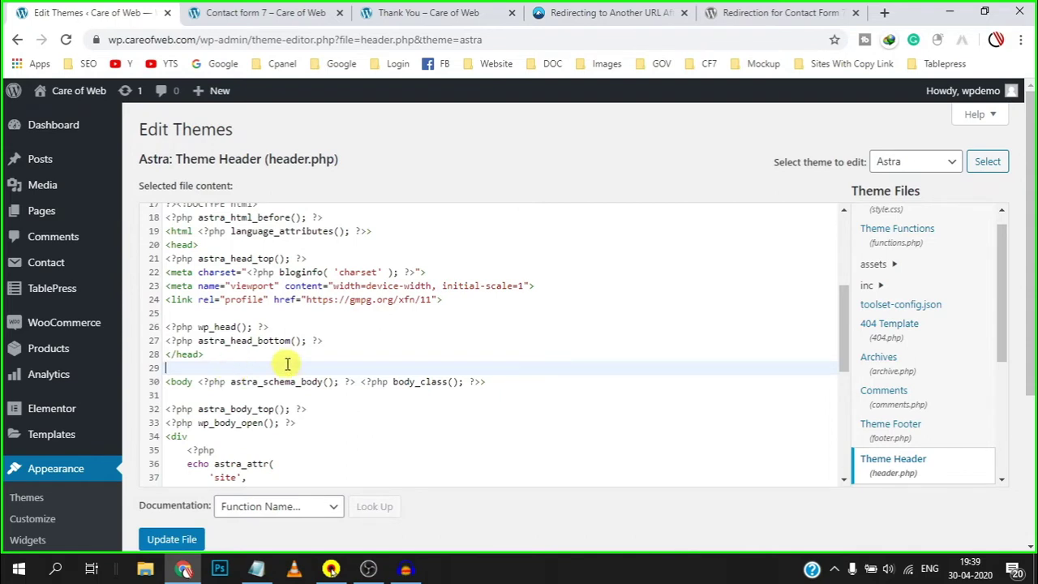
scroll(283, 366, "down", 1)
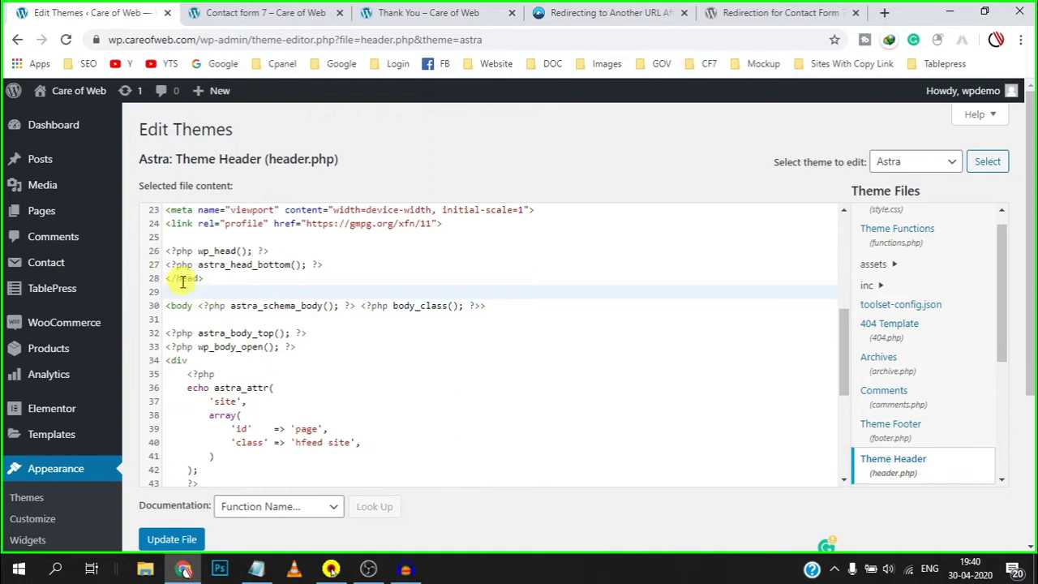
key("ctrl")
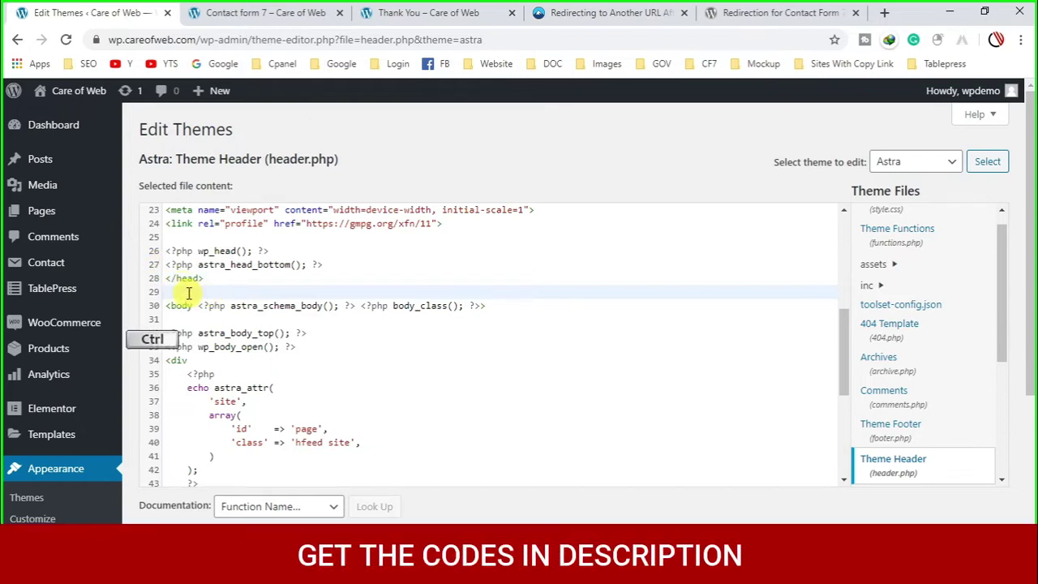
key("ctrl+v")
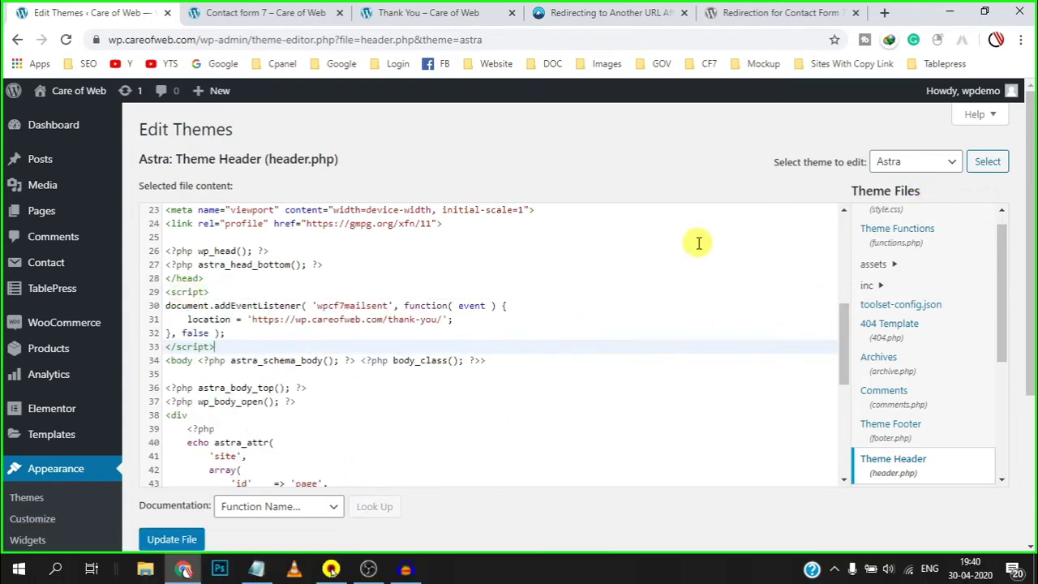
scroll(698, 243, "down", 2)
left_click(175, 540)
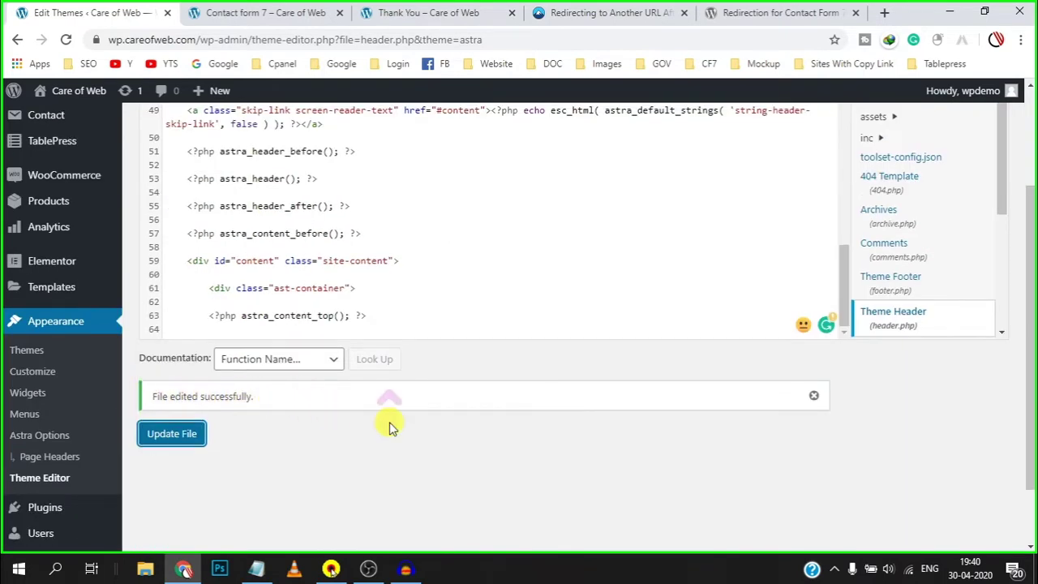
Step: Close the Thank You page tab and return to the Contact form 7 page on the site
scroll(391, 381, "up", 1)
left_click(286, 15)
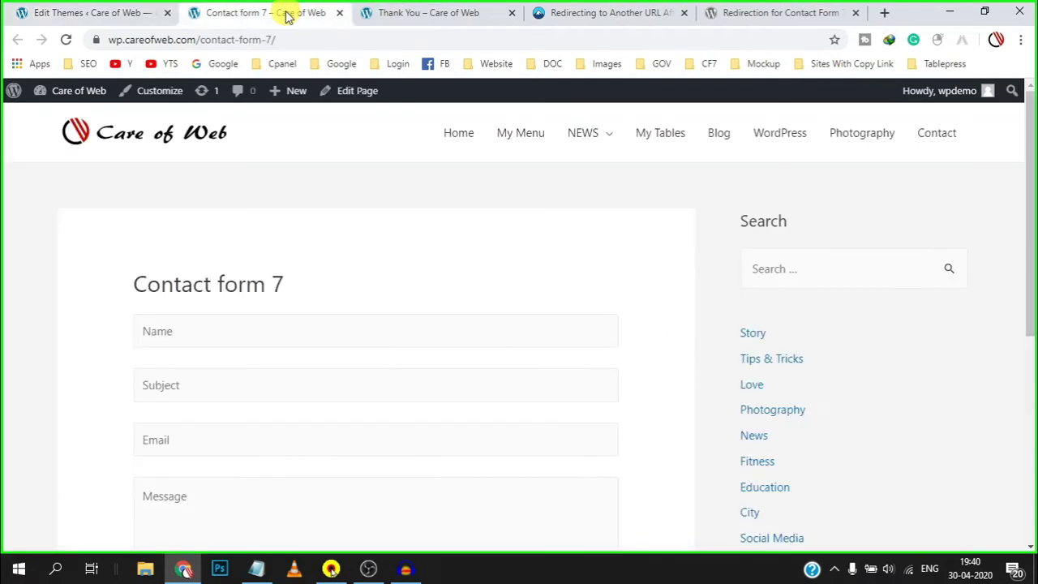
scroll(303, 301, "down", 5)
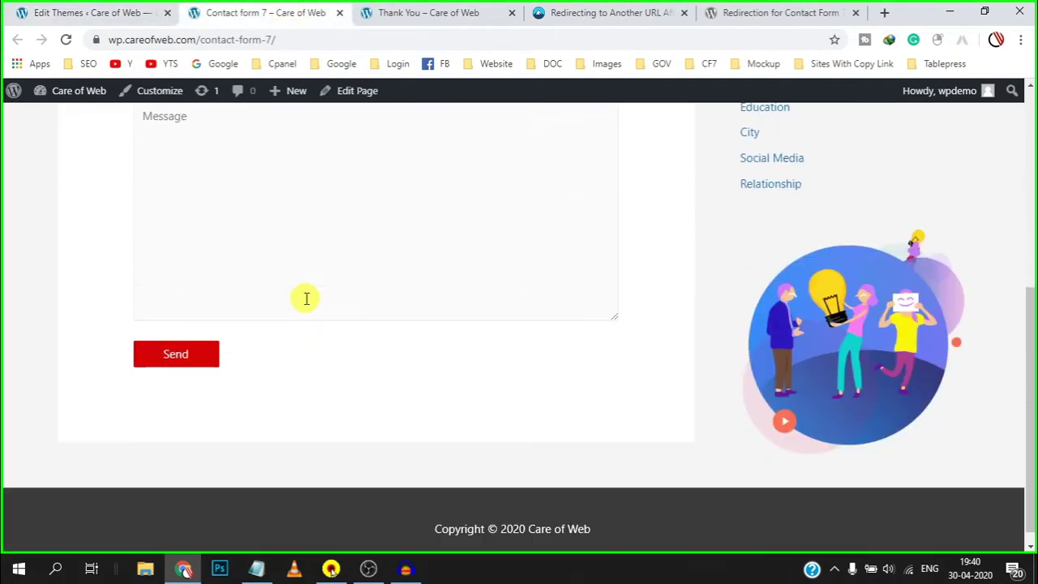
left_click(475, 18)
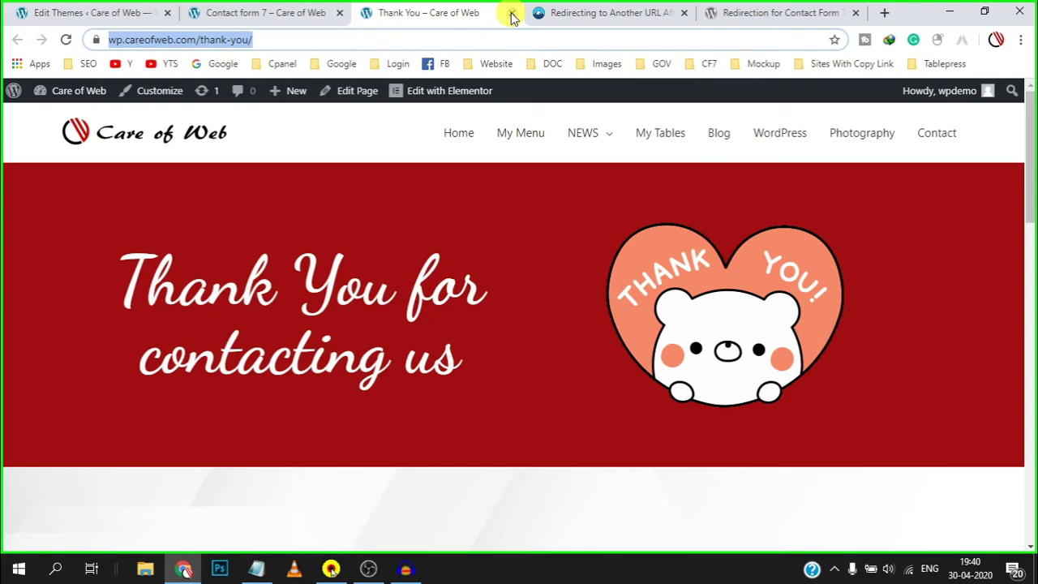
left_click(511, 13)
left_click(278, 13)
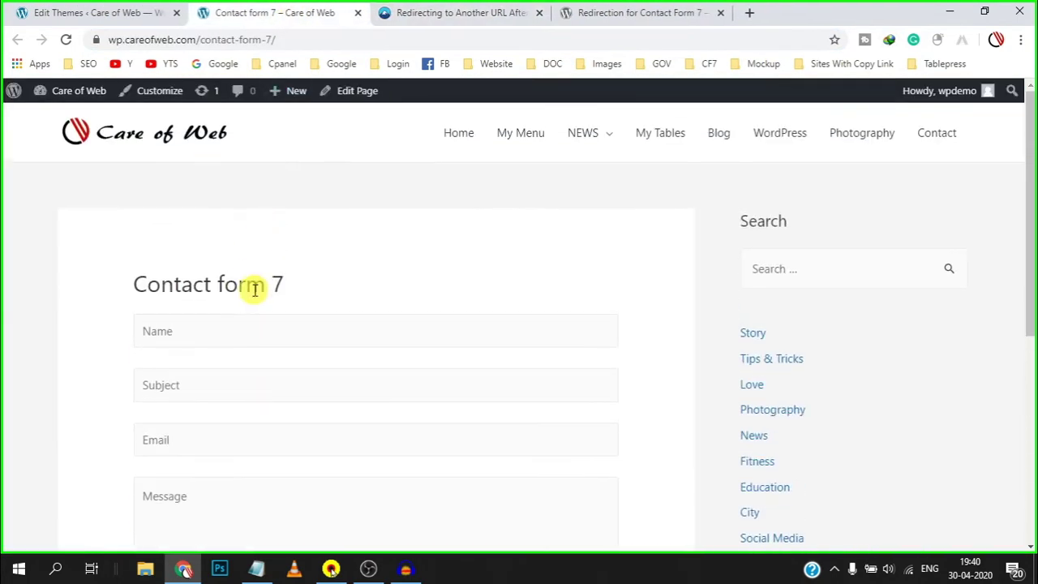
Step: Fill in the contact form with the message "redirect test", send it and look through the Thank You page
scroll(254, 287, "down", 1)
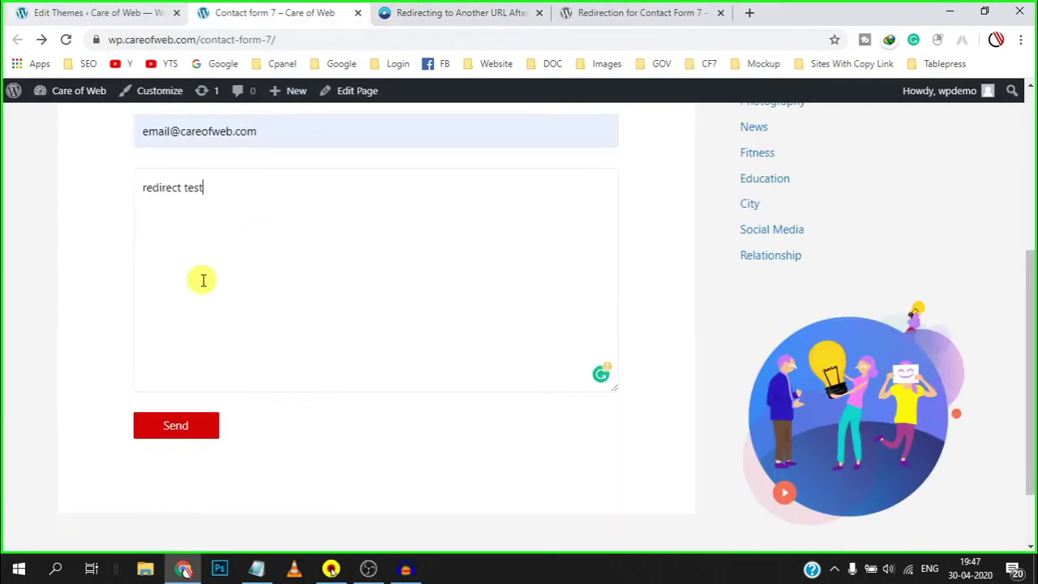
left_click(181, 422)
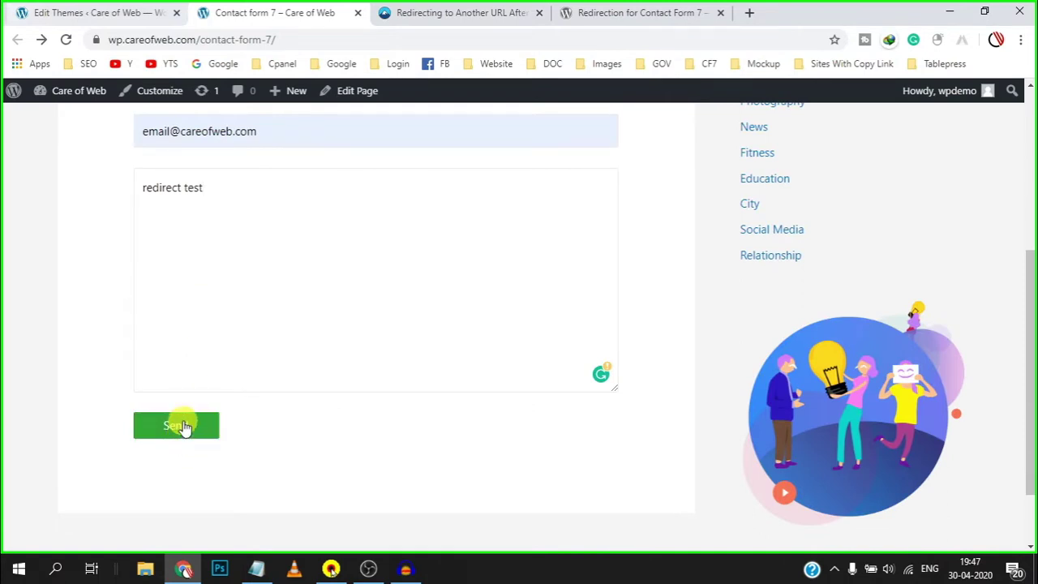
left_click(184, 435)
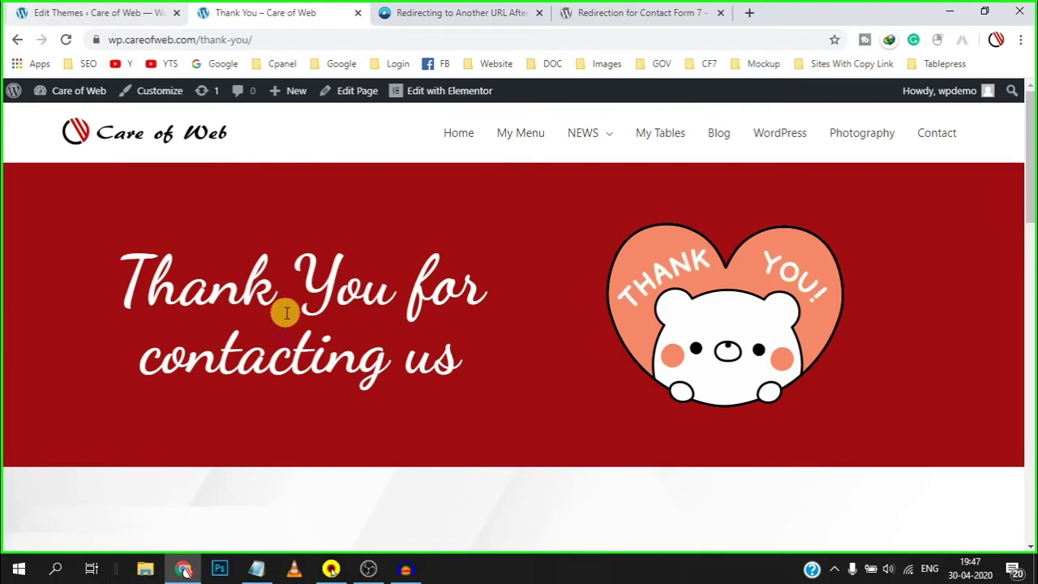
scroll(285, 315, "down", 6)
scroll(285, 314, "down", 2)
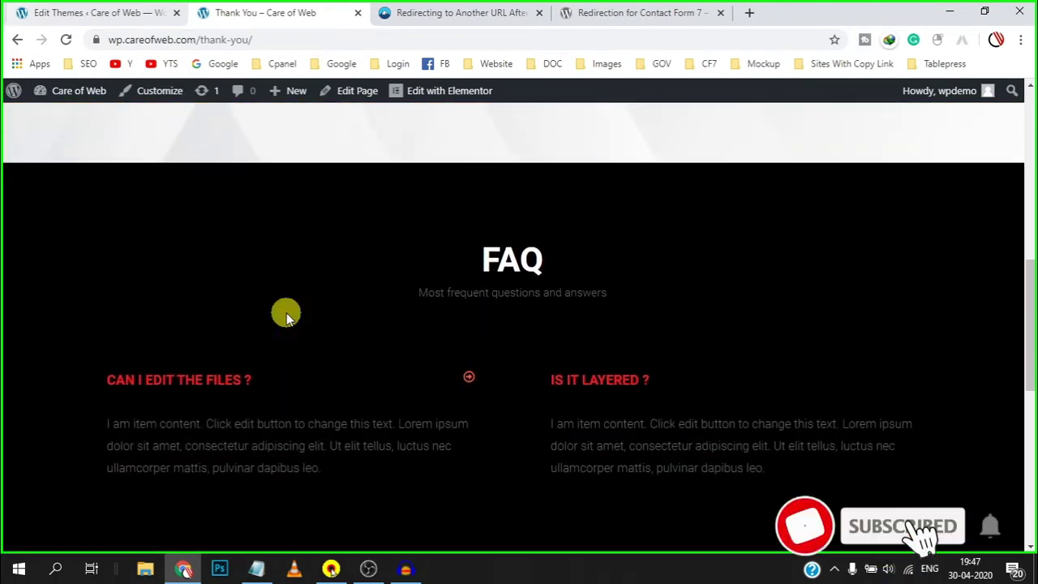
Step: Cut the wpcf7mailsent redirect script out of Astra's header.php and update the file
key("ctrl+shift+Tab")
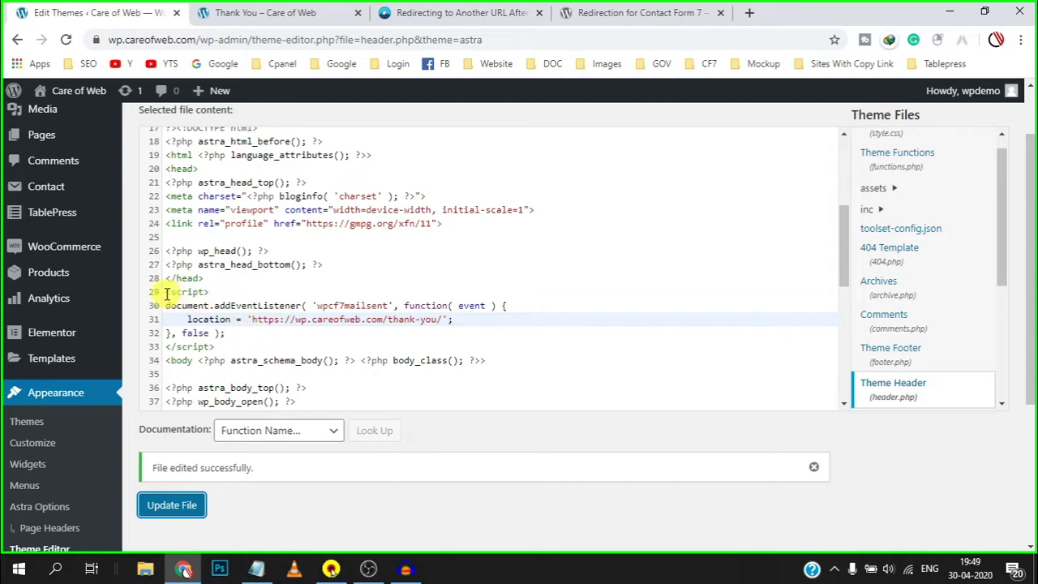
left_click_drag(166, 294, 213, 334)
left_click_drag(221, 346, 223, 347)
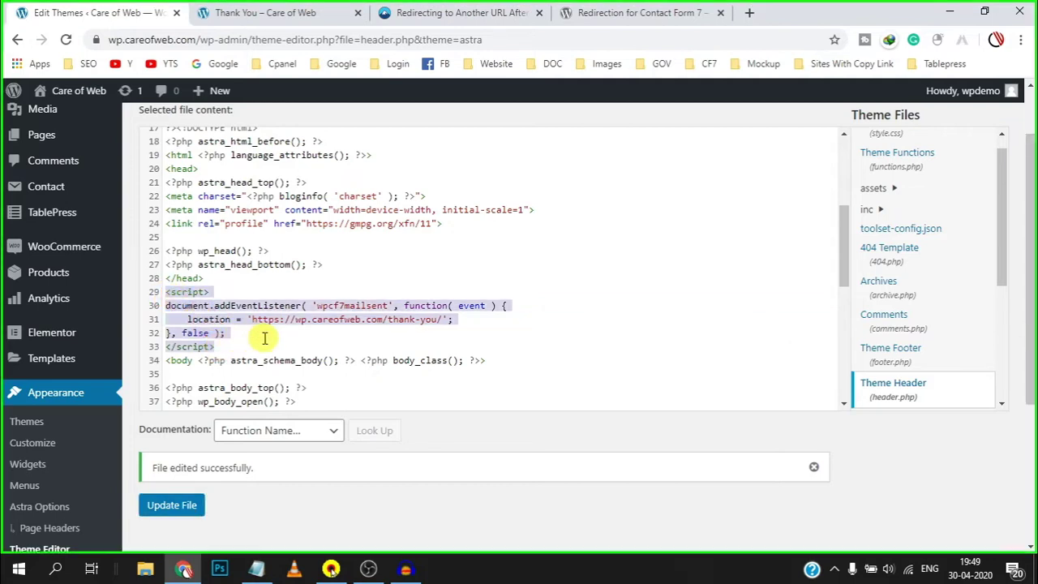
key("ctrl")
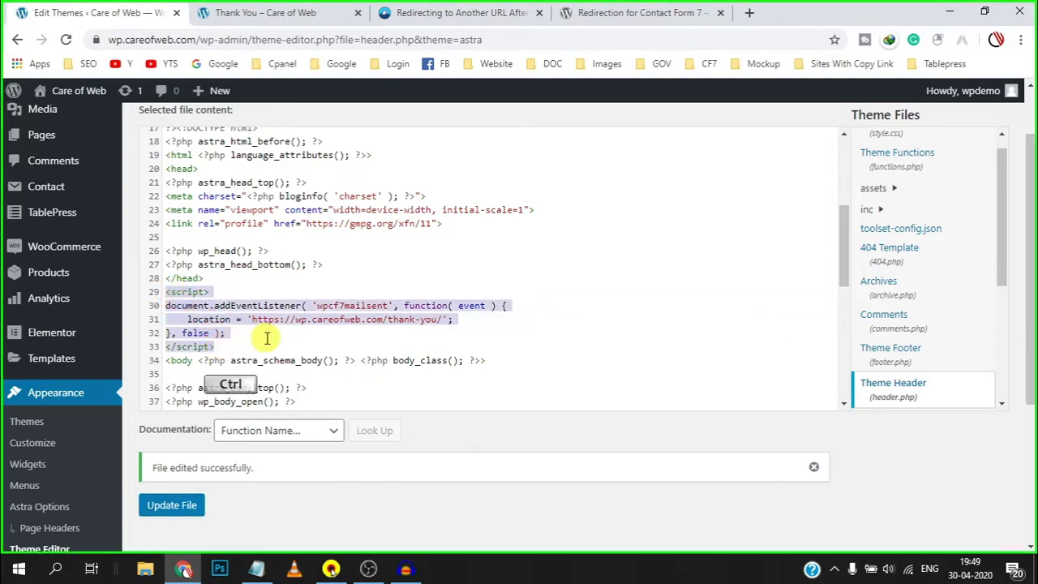
key("ctrl+x")
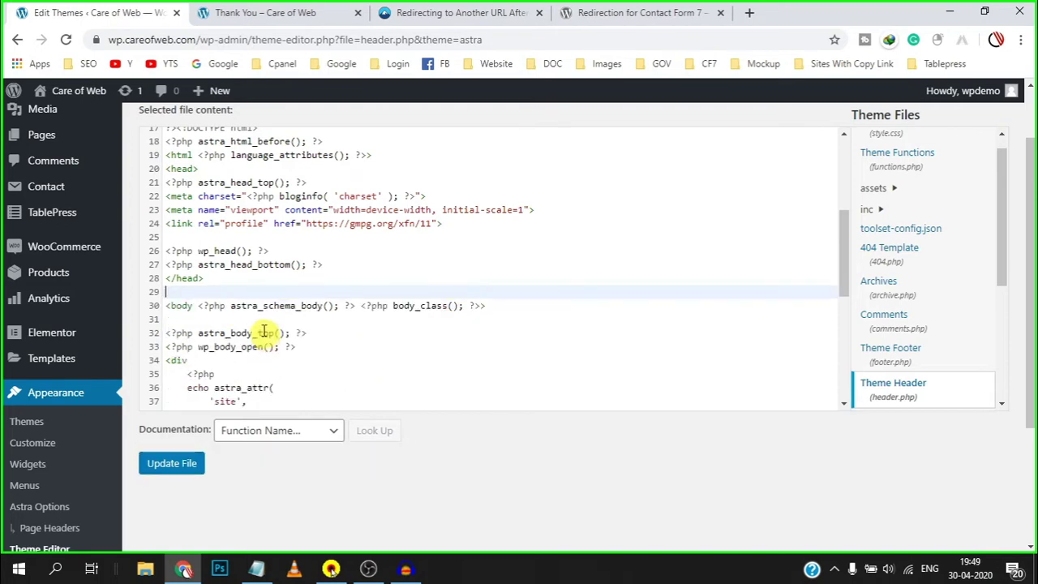
left_click(186, 462)
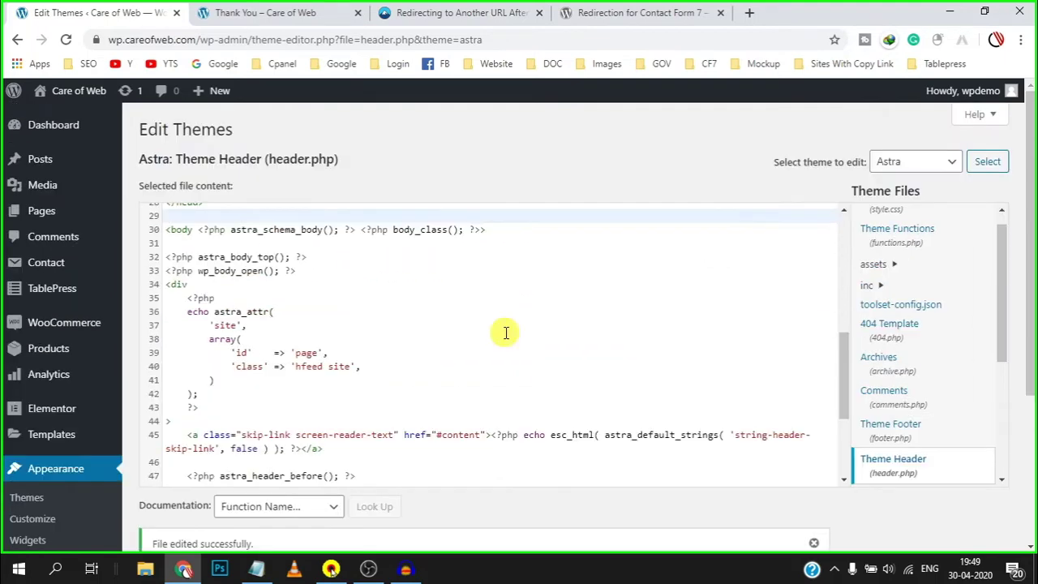
Step: Open the contact form named Redirect for editing from the Contact Forms list
mouse_move(41, 264)
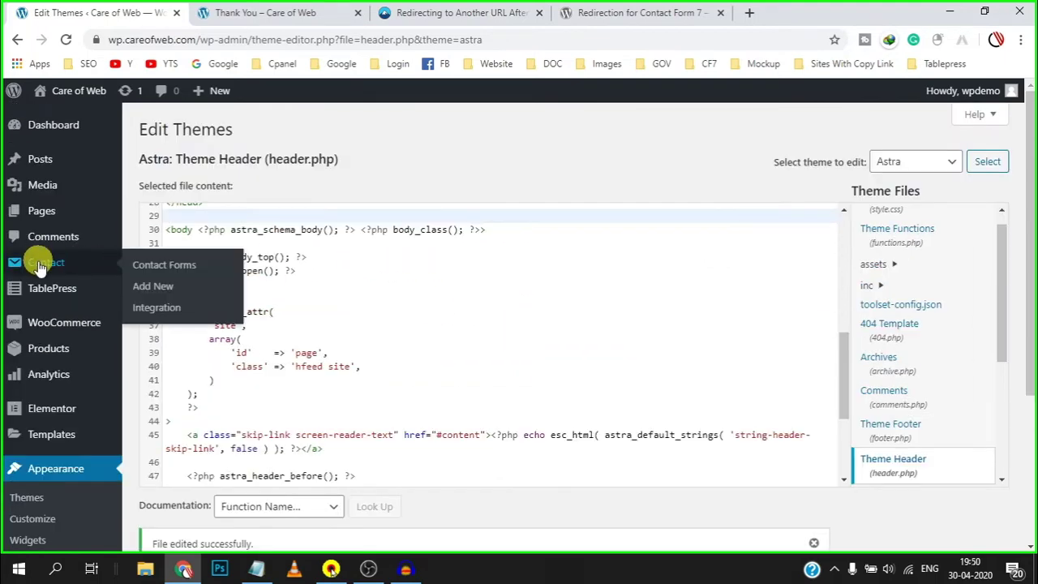
left_click(174, 269)
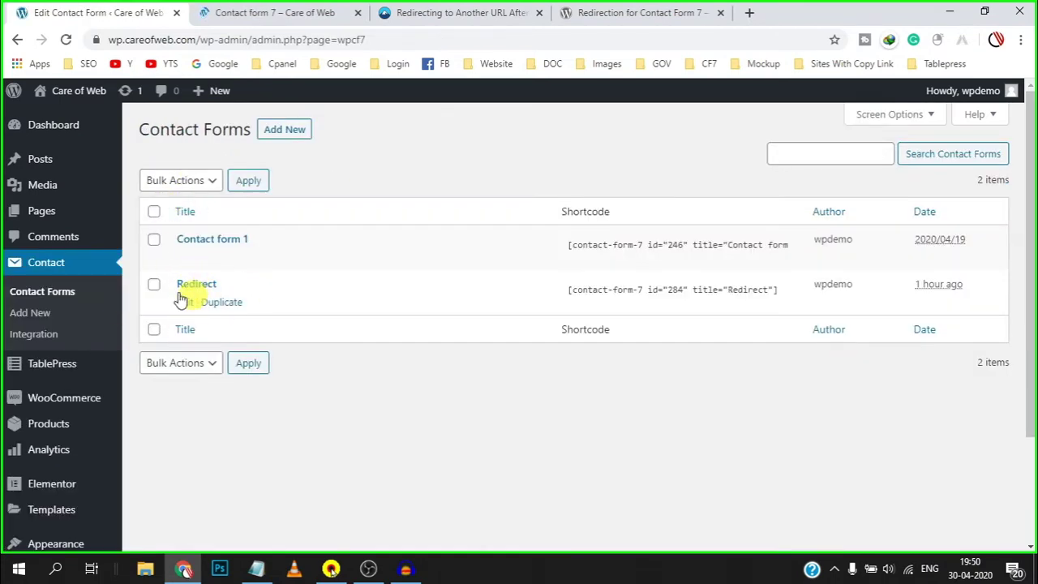
left_click(186, 305)
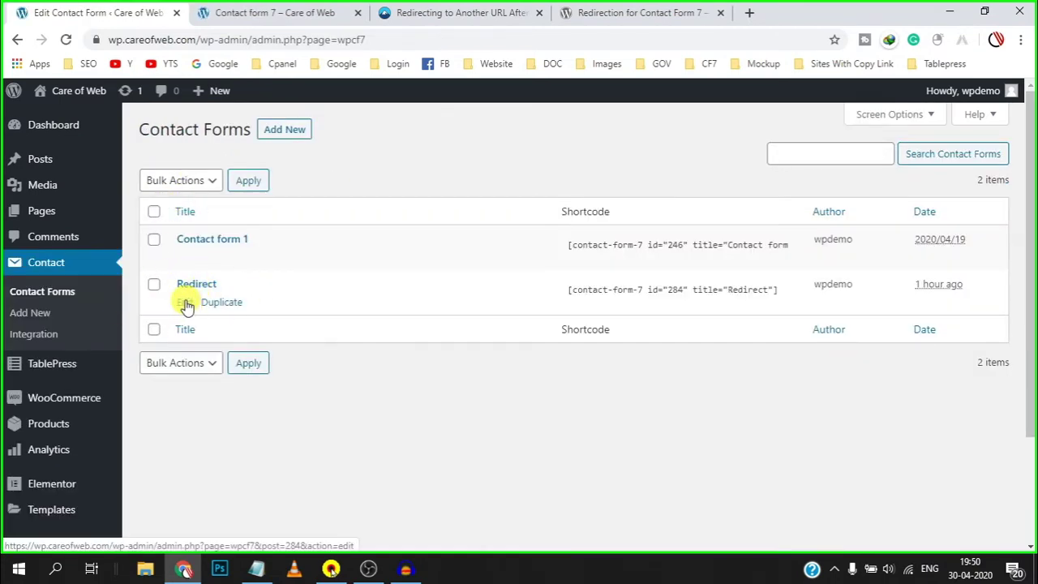
Step: Paste the redirect script above the name field tag in the Redirect form template, separated by blank lines, and save the form
left_click(157, 194)
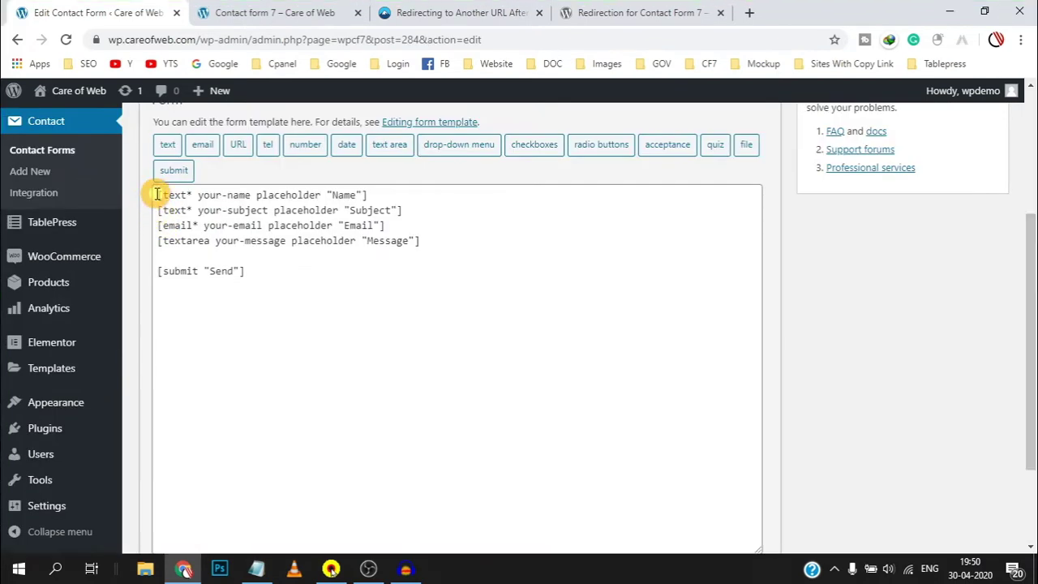
key("Return")
key("Return")
key("Return")
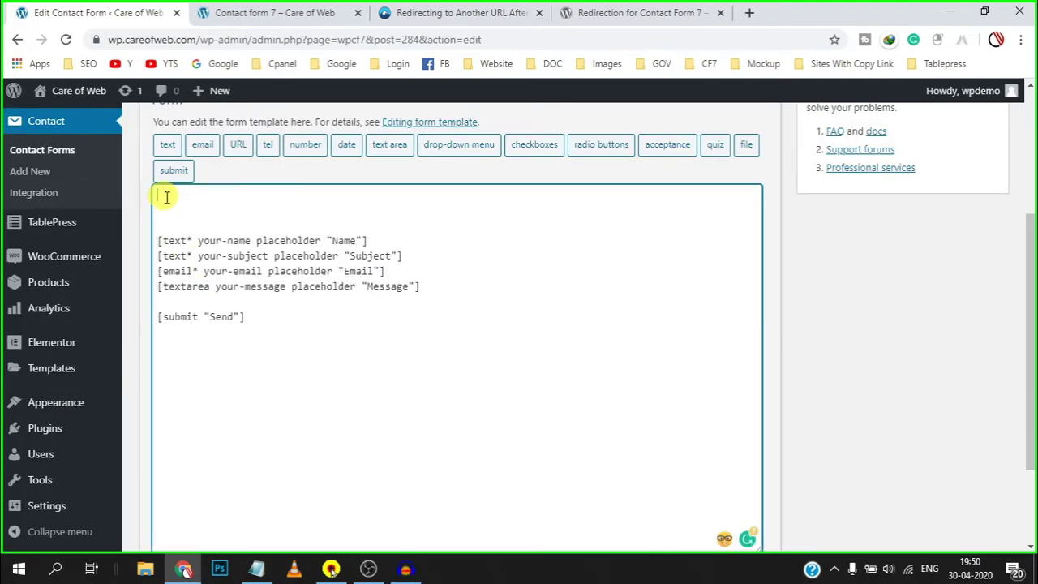
key("ctrl+v")
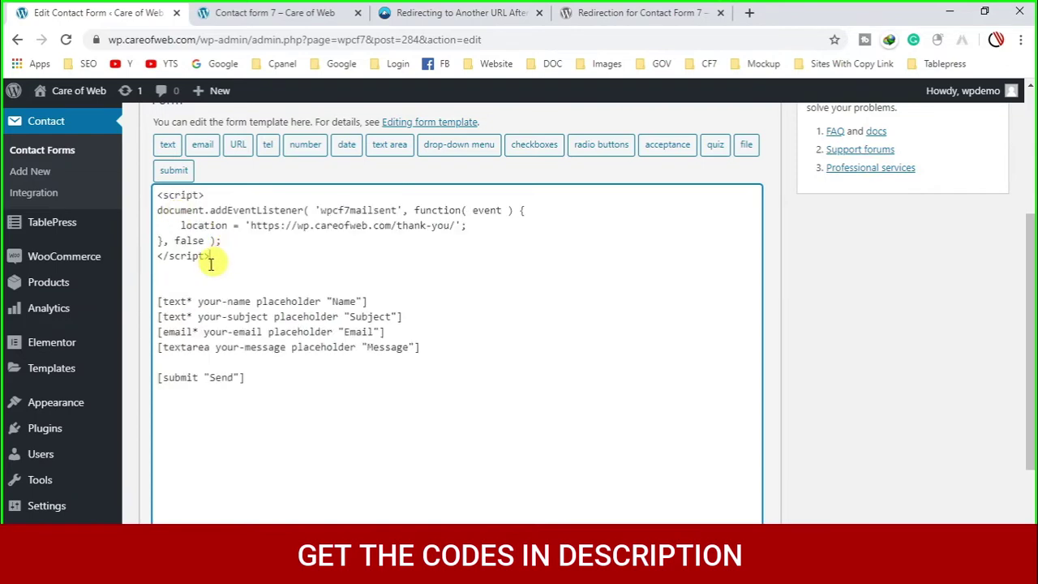
scroll(278, 257, "down", 3)
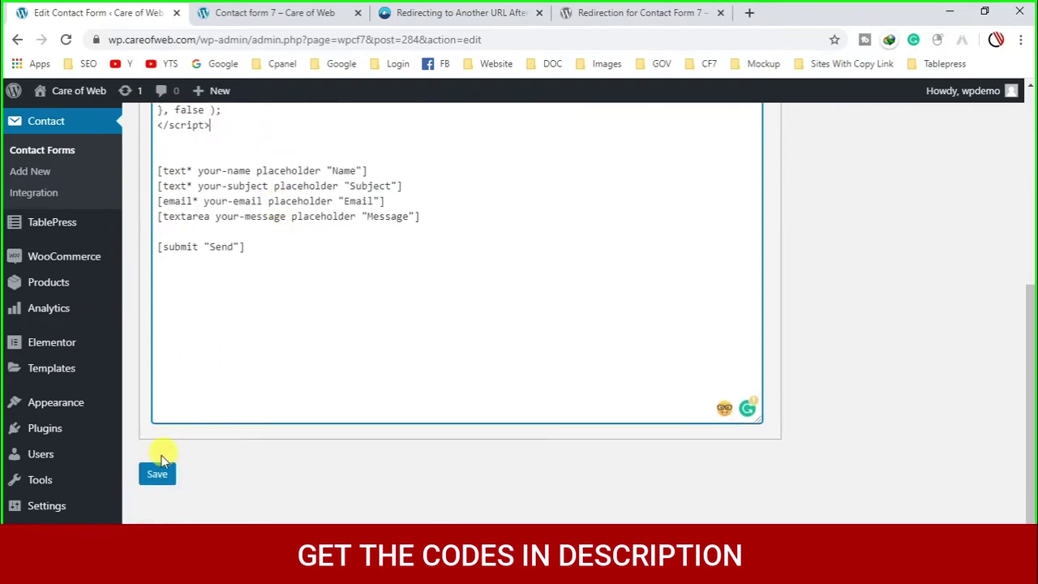
left_click(158, 477)
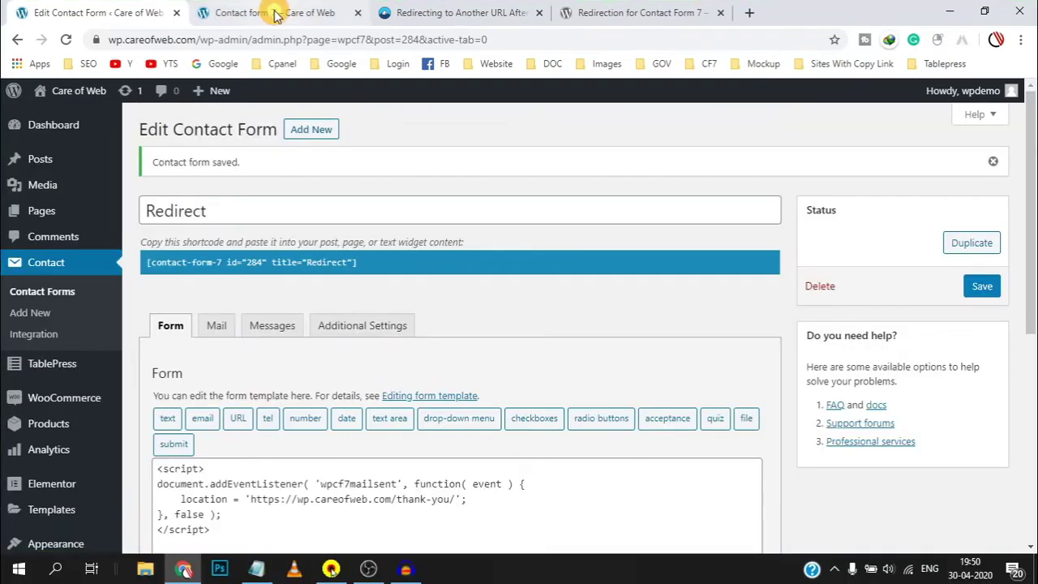
Step: Submit a test entry on the Contact form 7 page with a name, subject, e-mail address and the message "2"
left_click(273, 12)
scroll(278, 288, "down", 1)
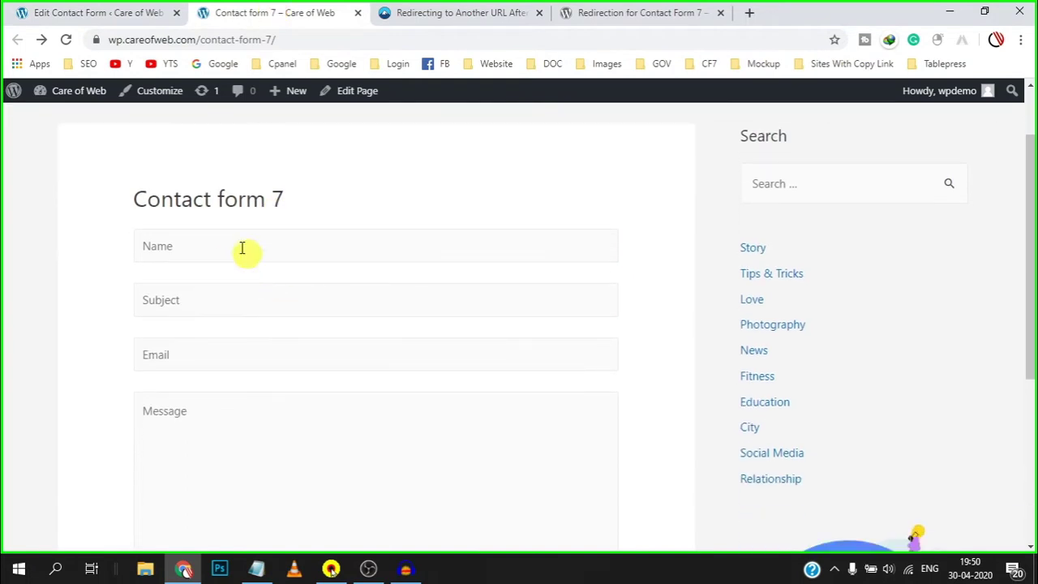
scroll(280, 234, "down", 1)
left_click(185, 180)
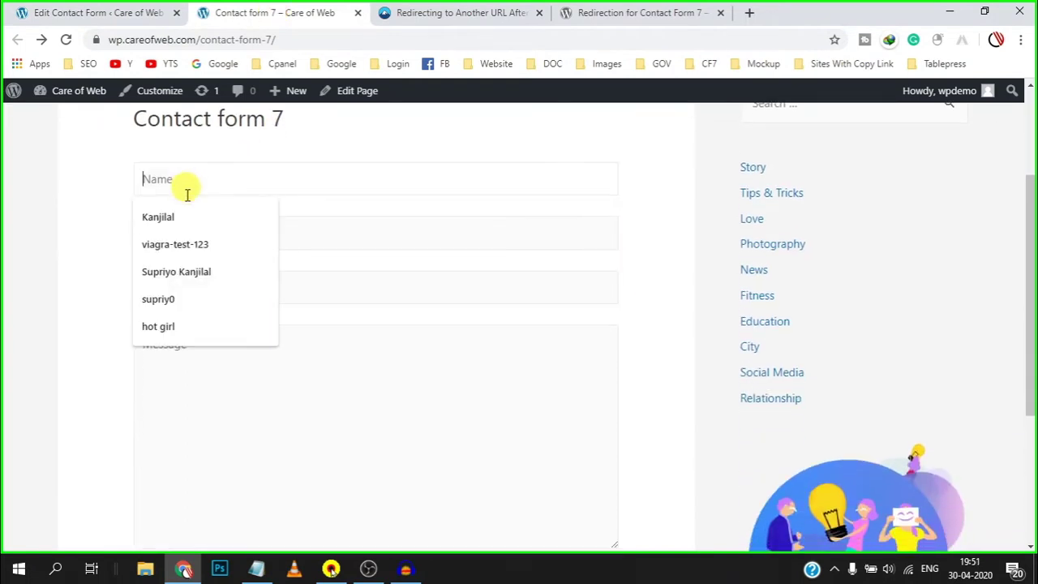
left_click(166, 215)
left_click(178, 230)
left_click(173, 273)
scroll(213, 244, "down", 3)
left_click(214, 243)
type("2")
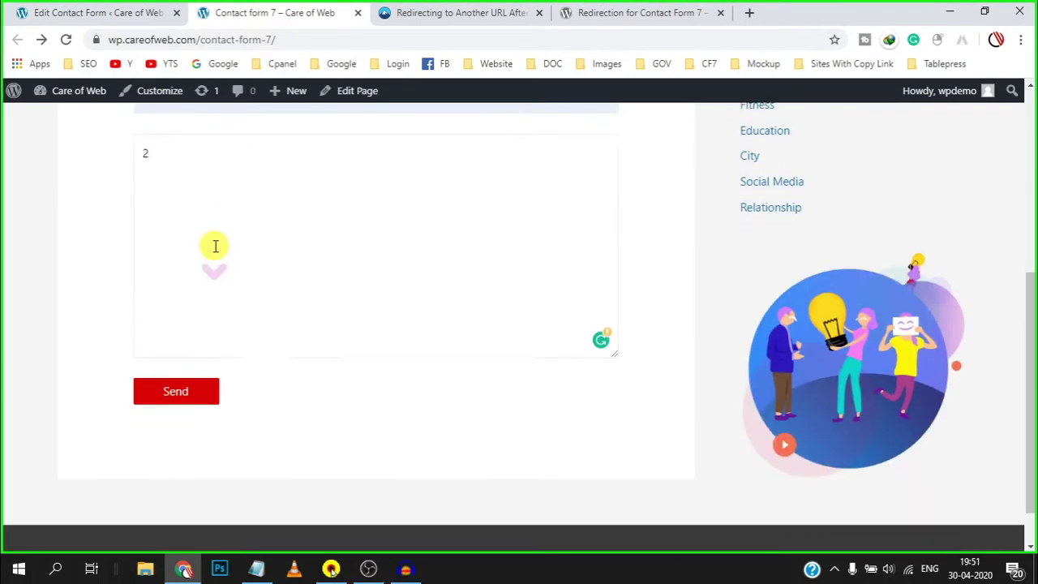
scroll(153, 324, "down", 1)
left_click(166, 355)
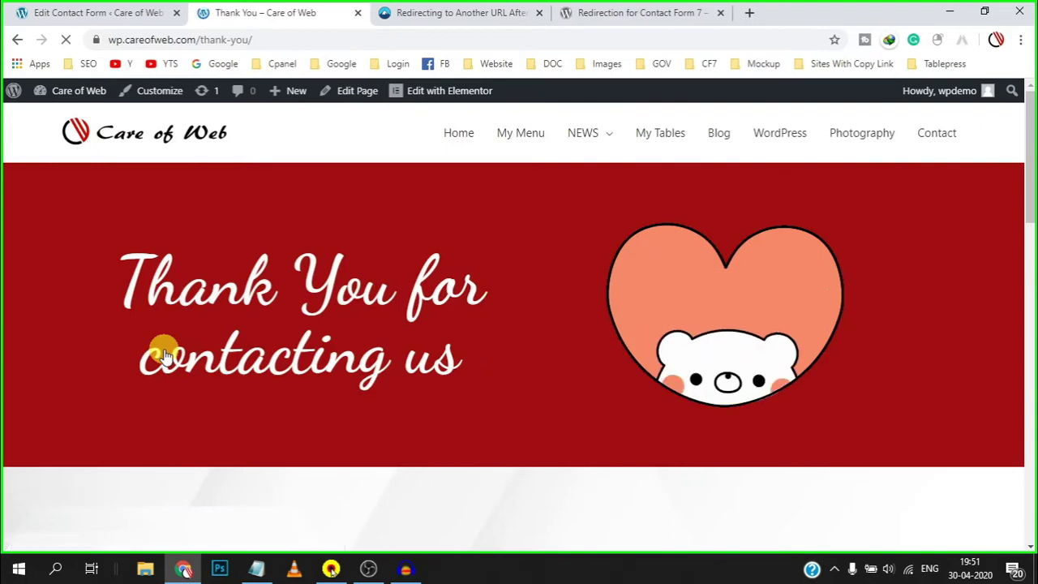
Step: Cut the redirect script and its blank lines out of the Redirect form template, leaving only the form tags
left_click(125, 6)
scroll(315, 332, "down", 2)
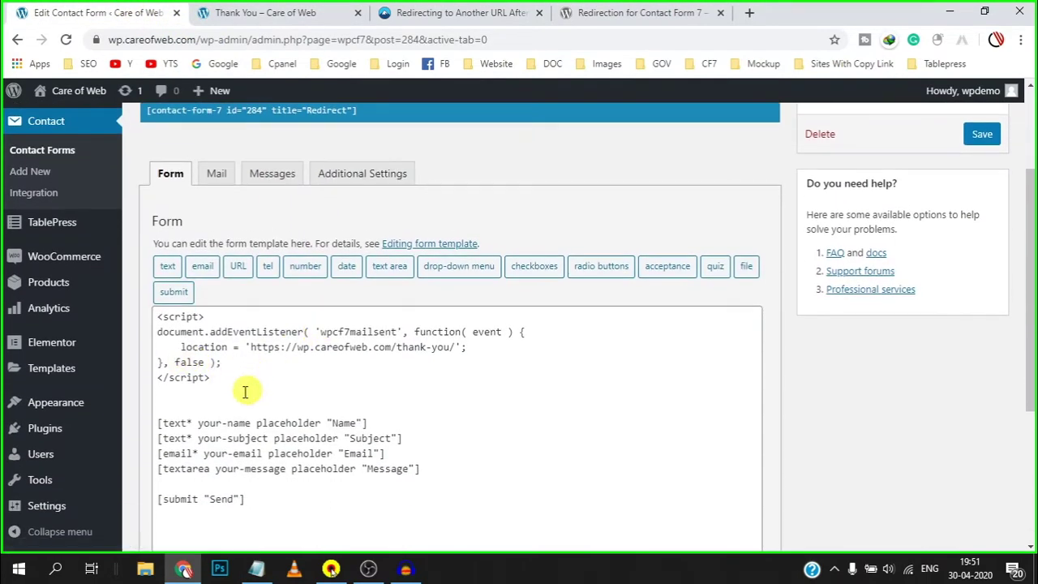
scroll(235, 361, "down", 1)
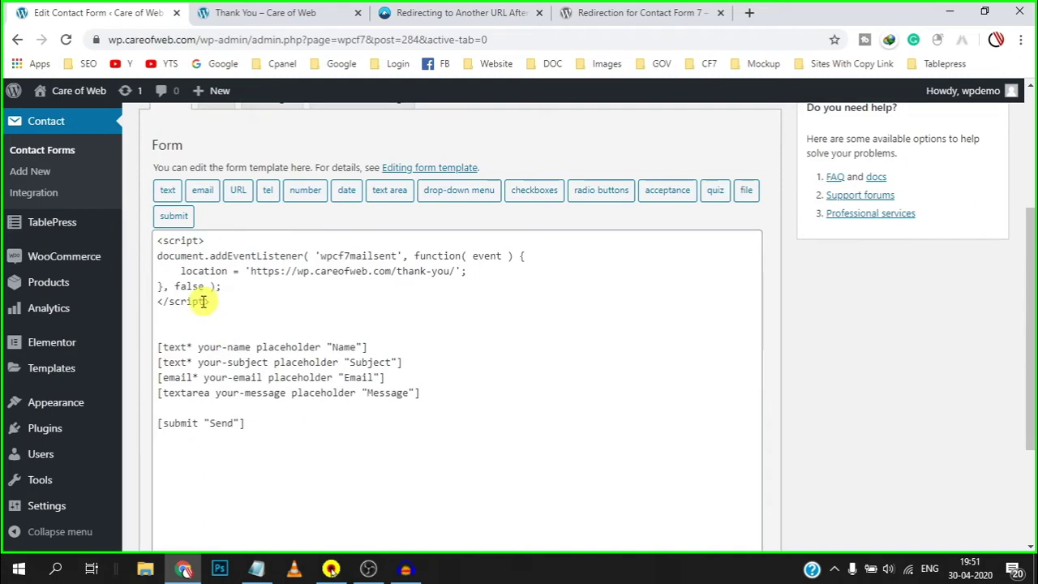
left_click(254, 309)
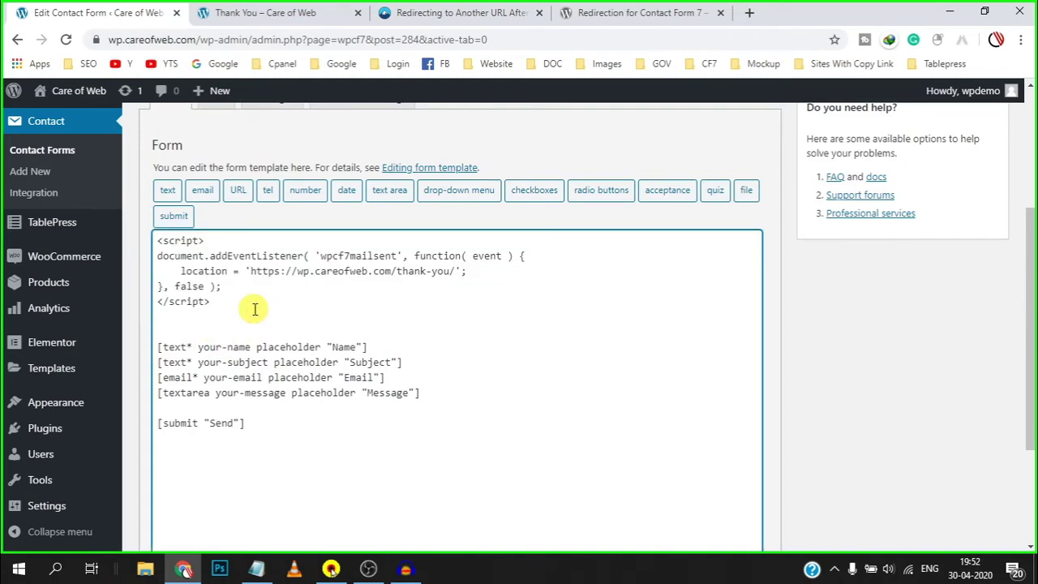
left_click_drag(225, 299, 138, 234)
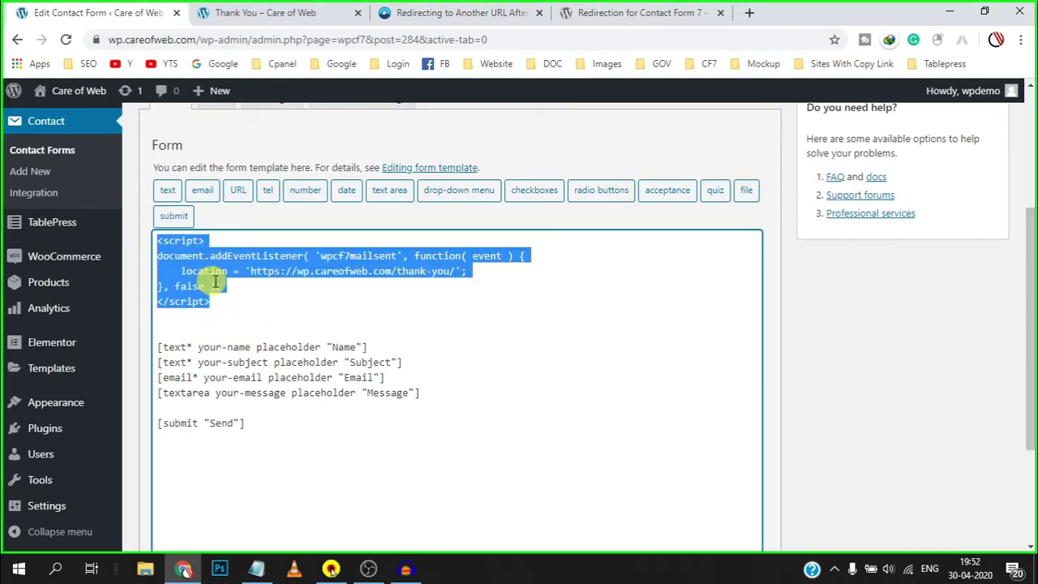
key("ctrl+x")
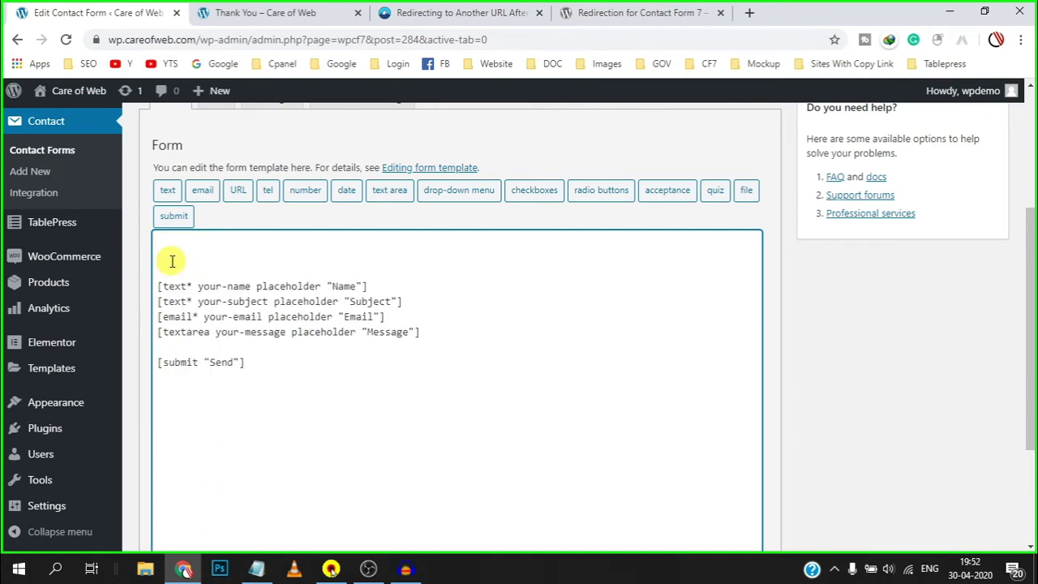
key("Delete")
scroll(86, 343, "up", 1)
Step: Search the Add Plugins page for "Simple Custom CSS and JS" and locate that plugin in the results
mouse_move(45, 430)
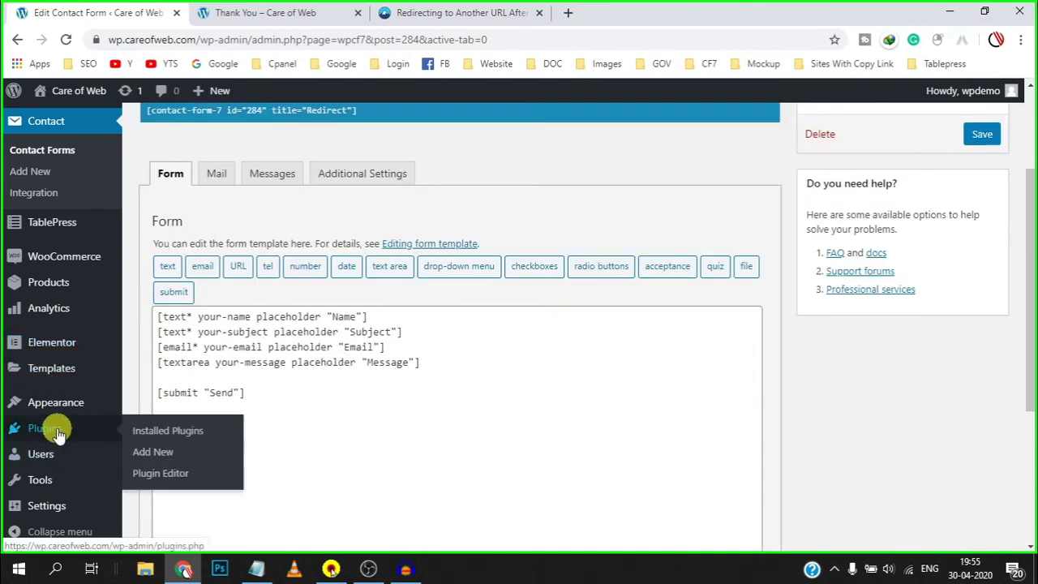
left_click(157, 454)
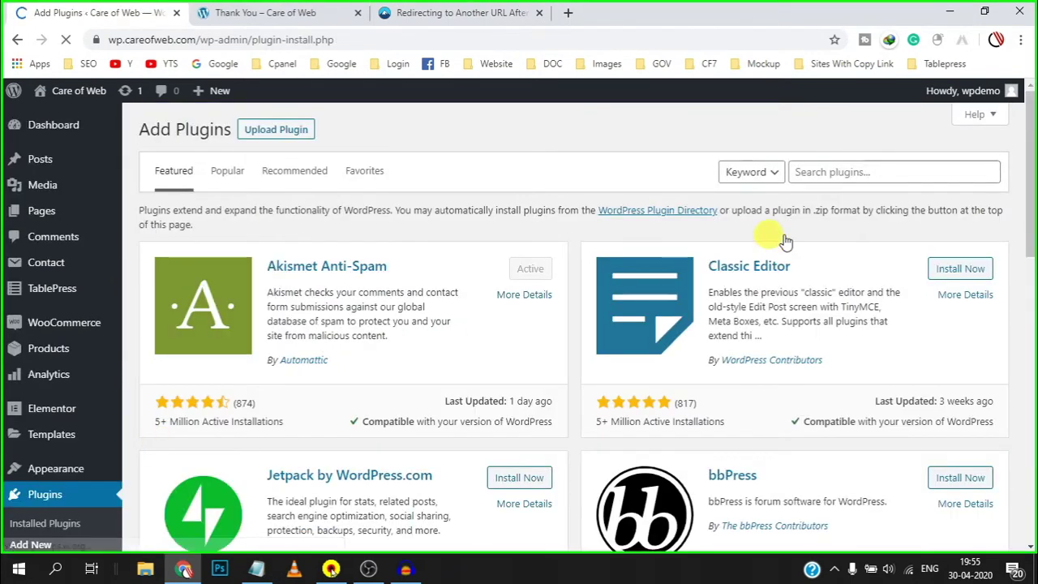
left_click(873, 173)
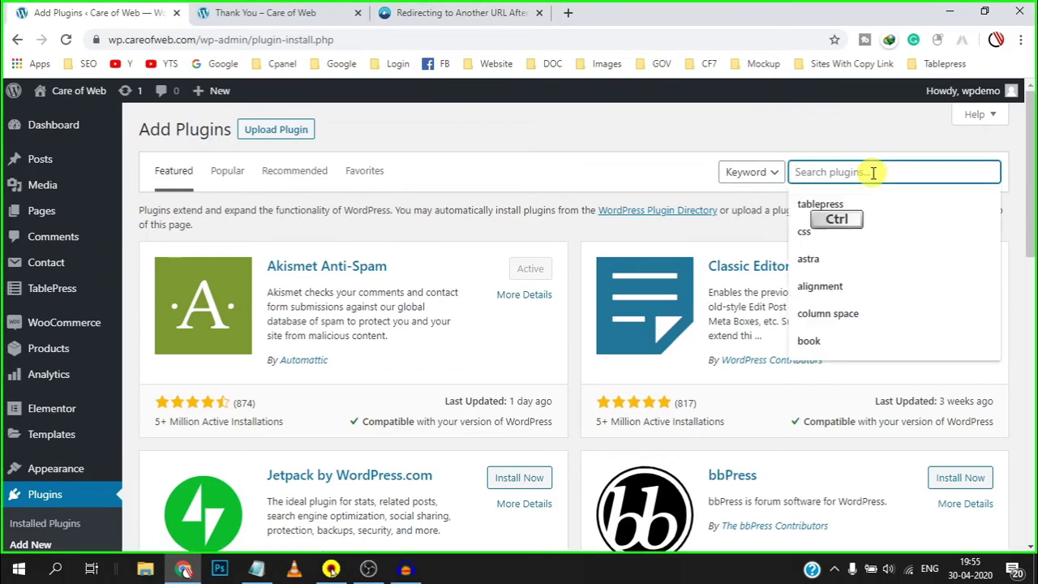
key("ctrl+v")
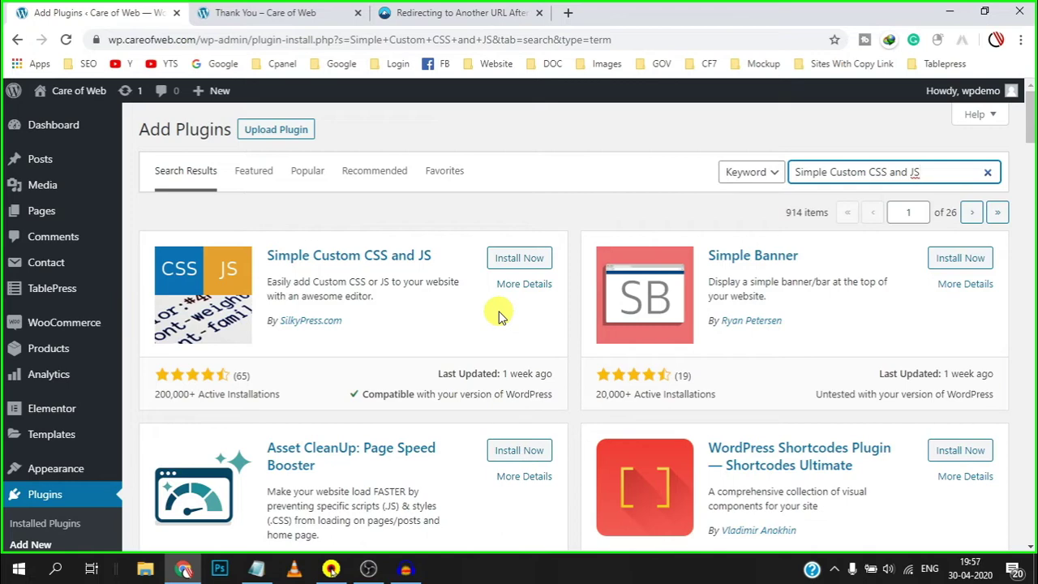
scroll(498, 316, "down", 1)
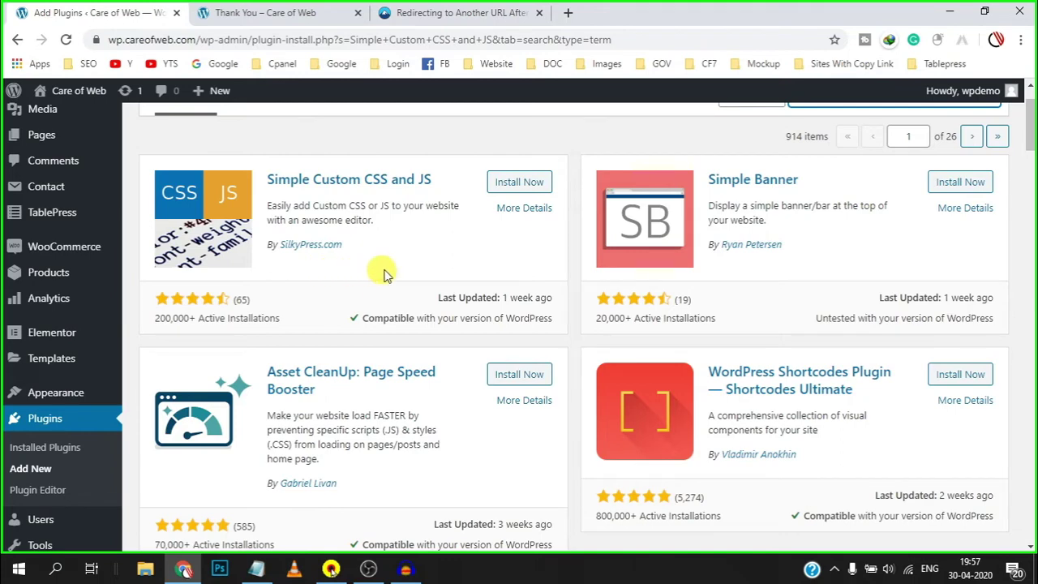
Step: Install and activate the Simple Custom CSS and JS plugin, and open its list of all custom code
left_click(522, 182)
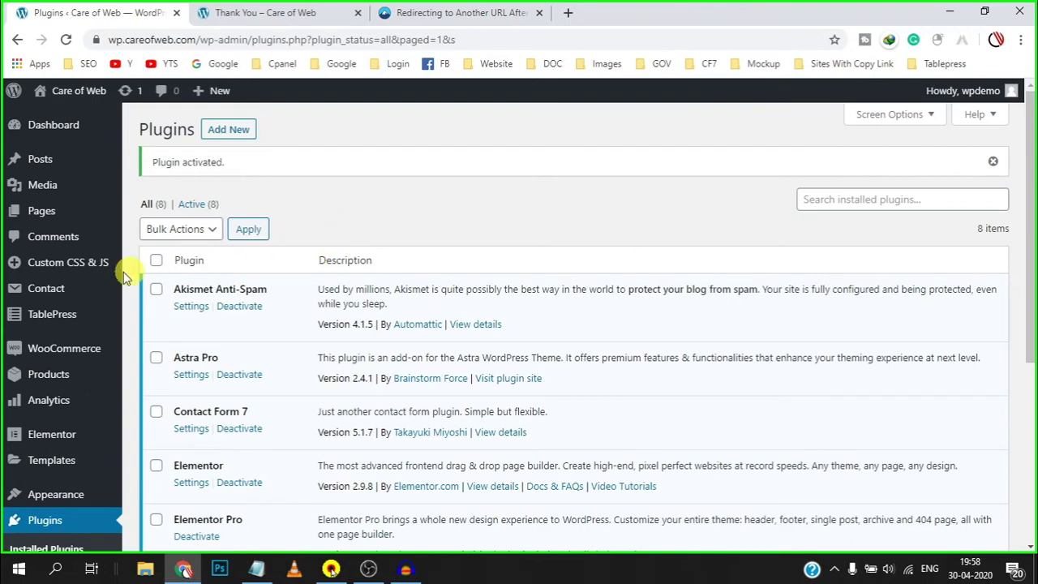
mouse_move(81, 269)
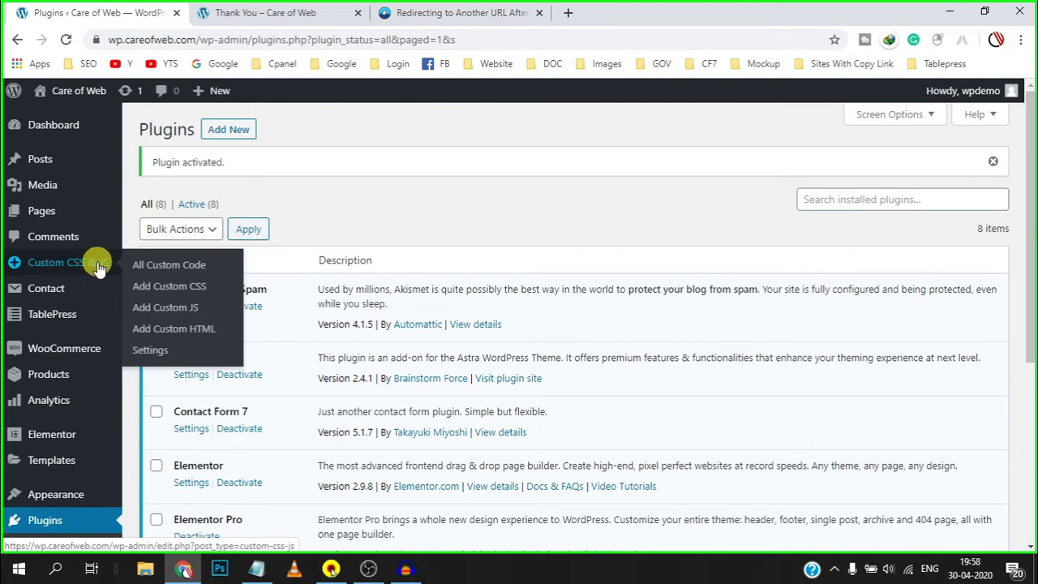
left_click(170, 270)
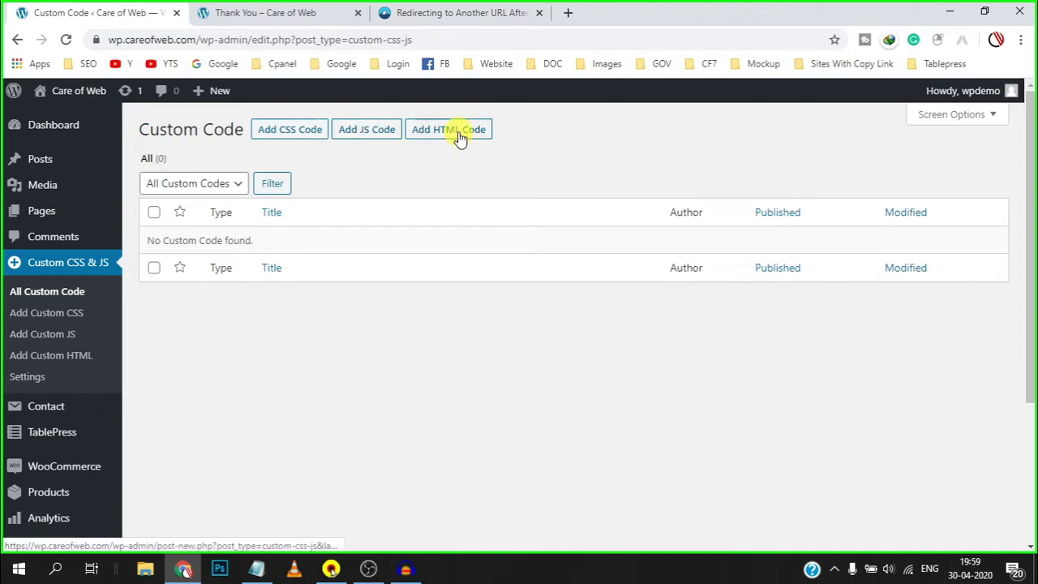
Step: Start a new custom JS code entry and title it "Redirect"
left_click(257, 568)
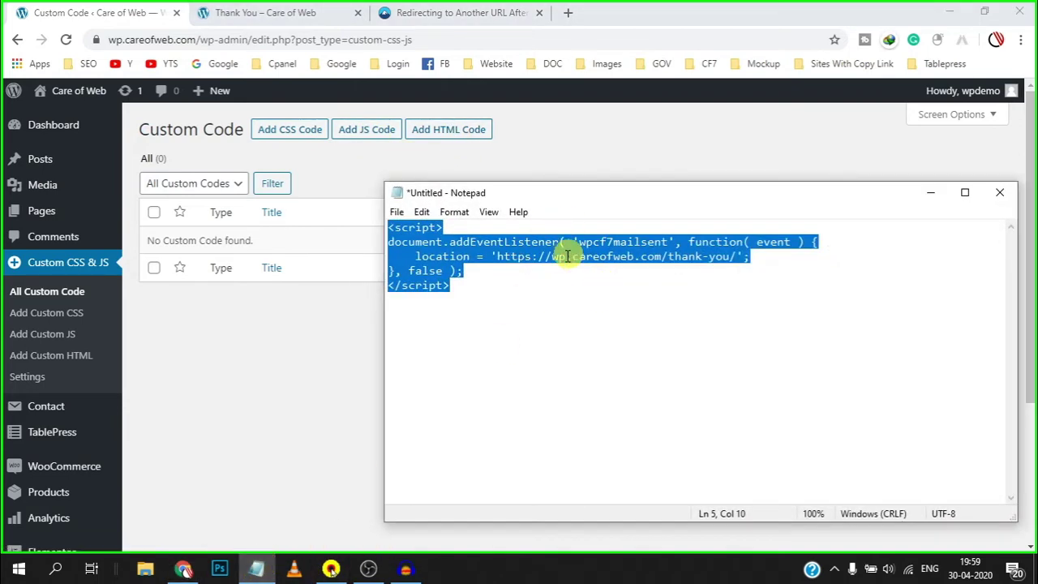
left_click(371, 134)
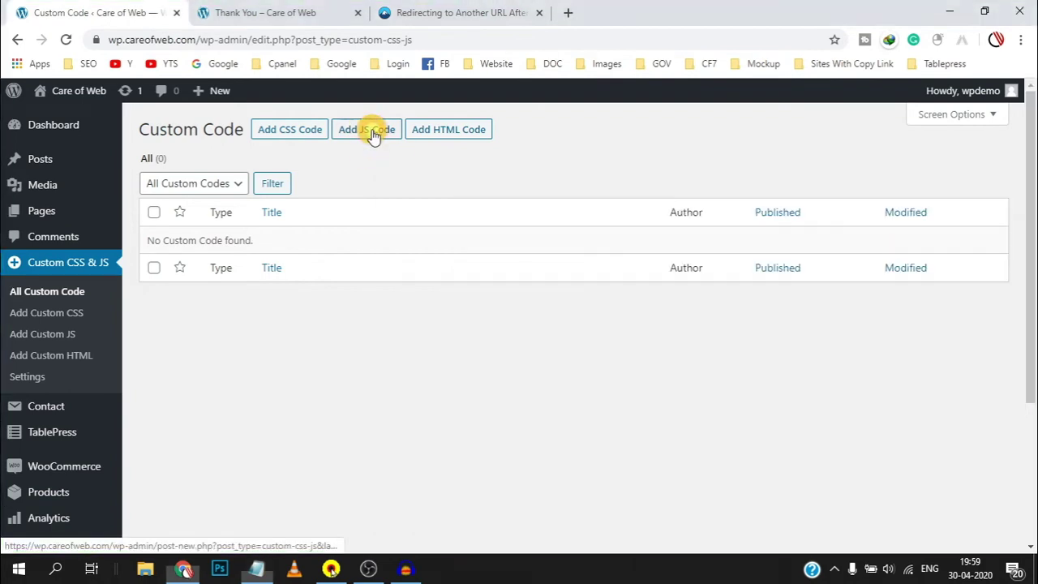
left_click(371, 134)
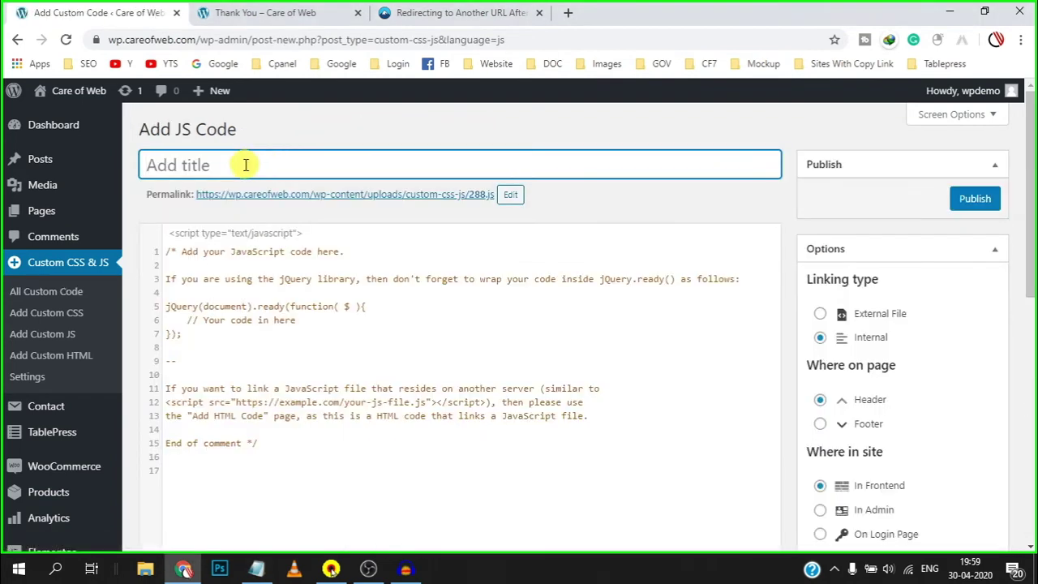
left_click(245, 165)
type("Re")
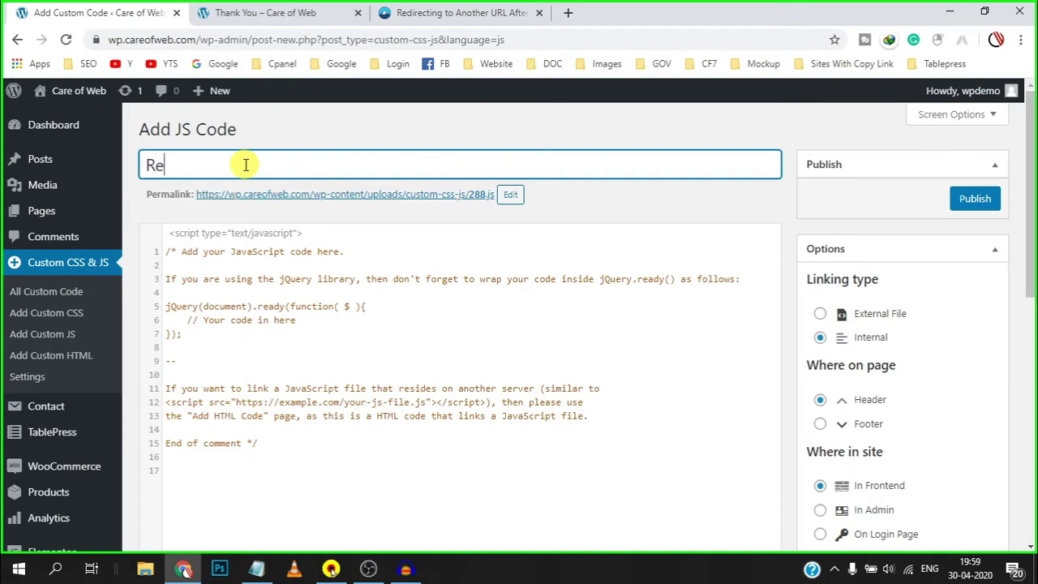
type("direct")
Step: Replace the placeholder comment in the JS code editor with the redirect script copied from Notepad
left_click(274, 278)
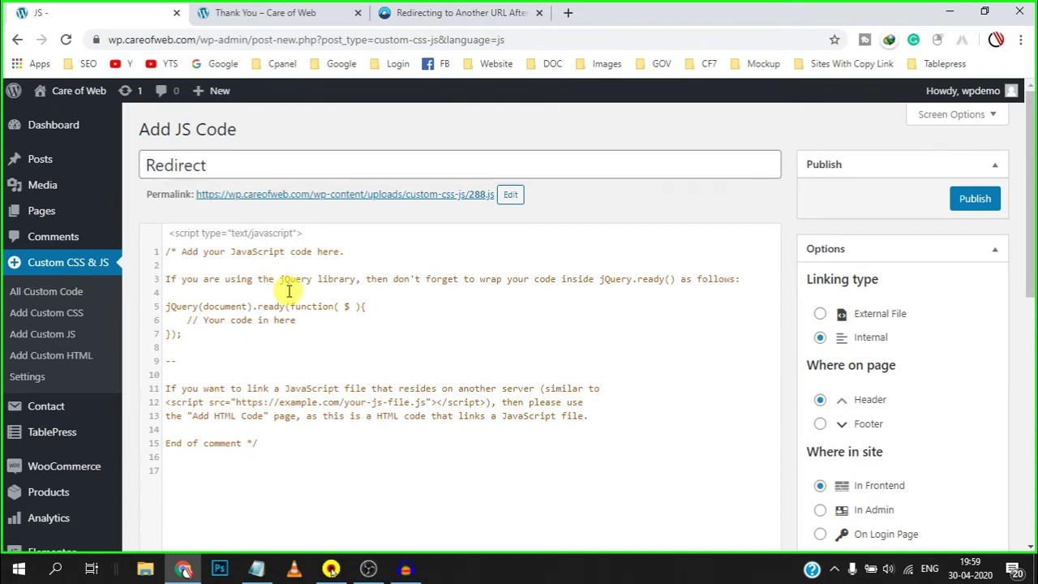
key("ctrl+a")
key("BackSpace")
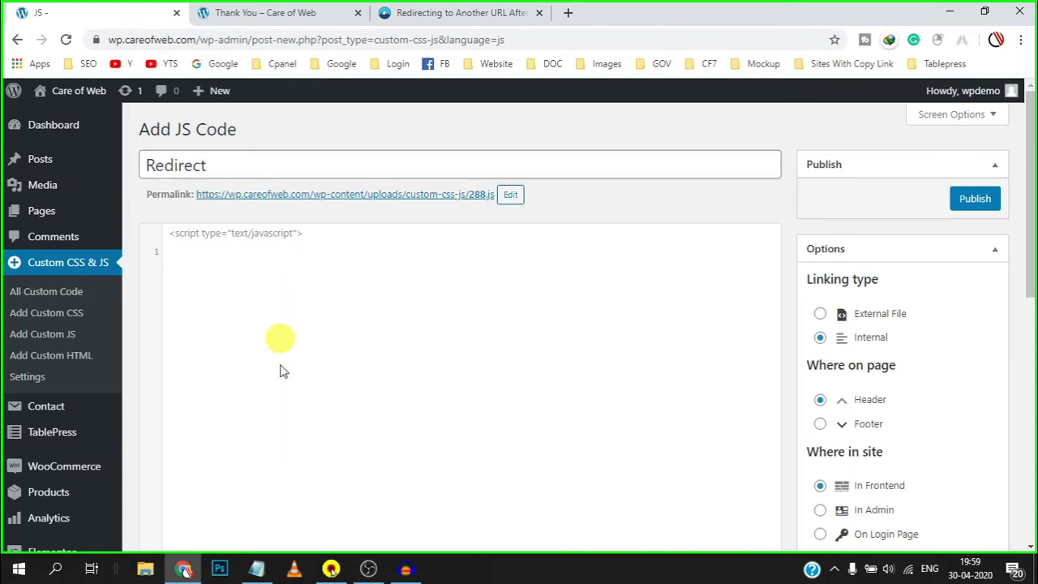
key("alt+Tab")
key("ctrl+c")
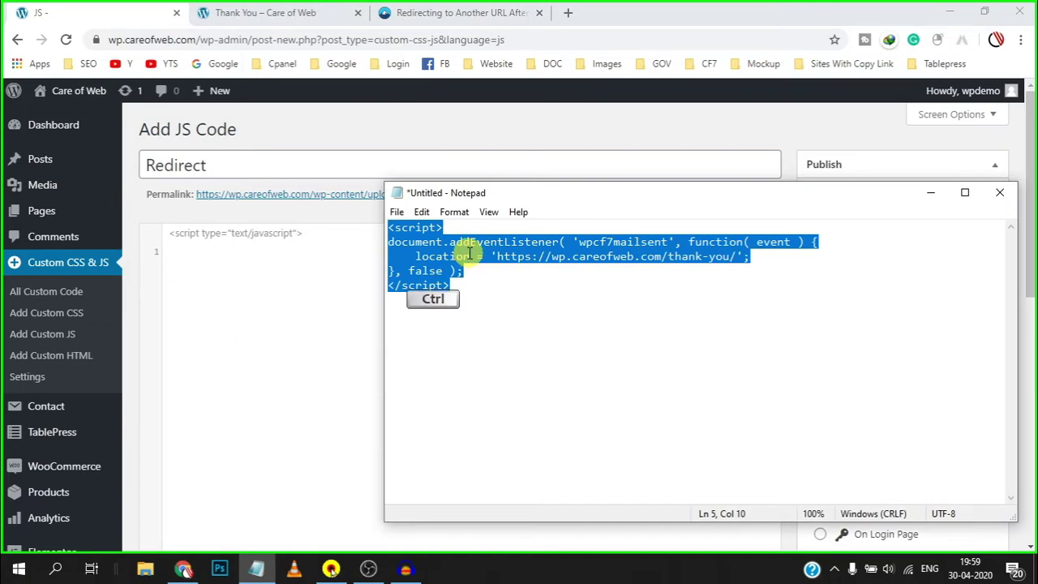
left_click(213, 259)
key("ctrl+v")
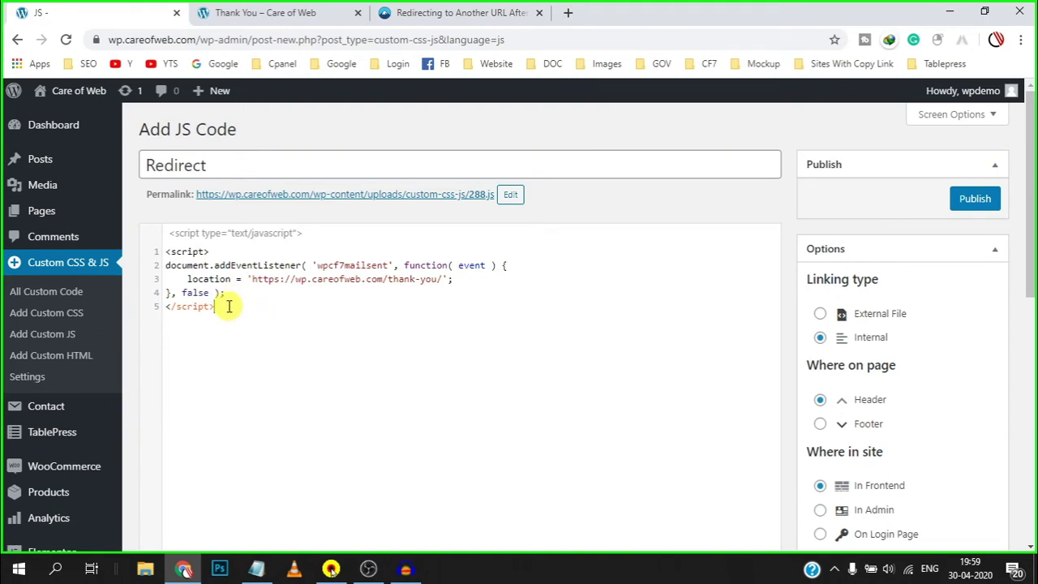
Step: Delete the opening and closing script tags from the pasted redirect code and publish it
left_click_drag(228, 305, 149, 308)
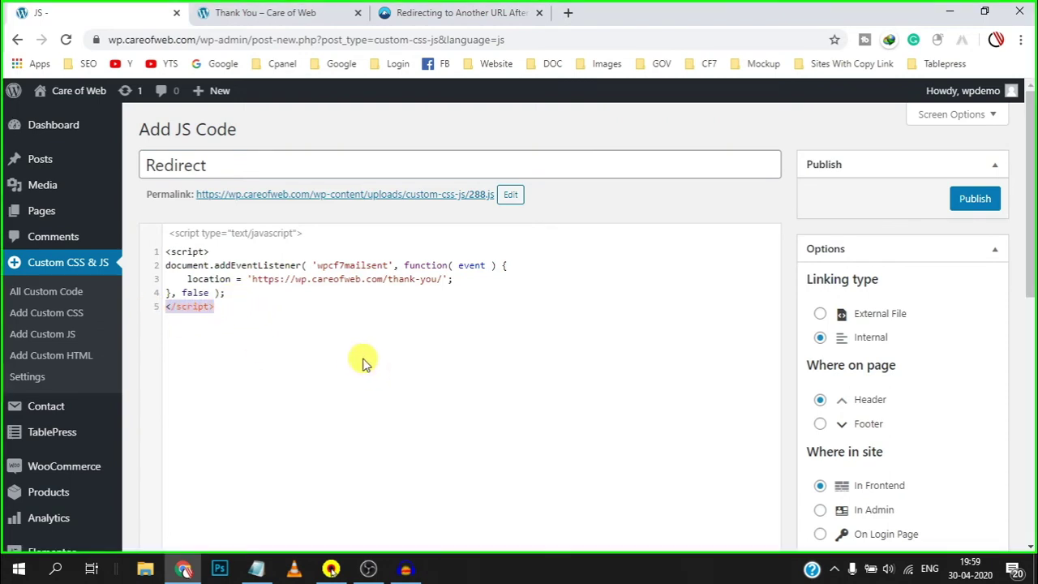
key("BackSpace")
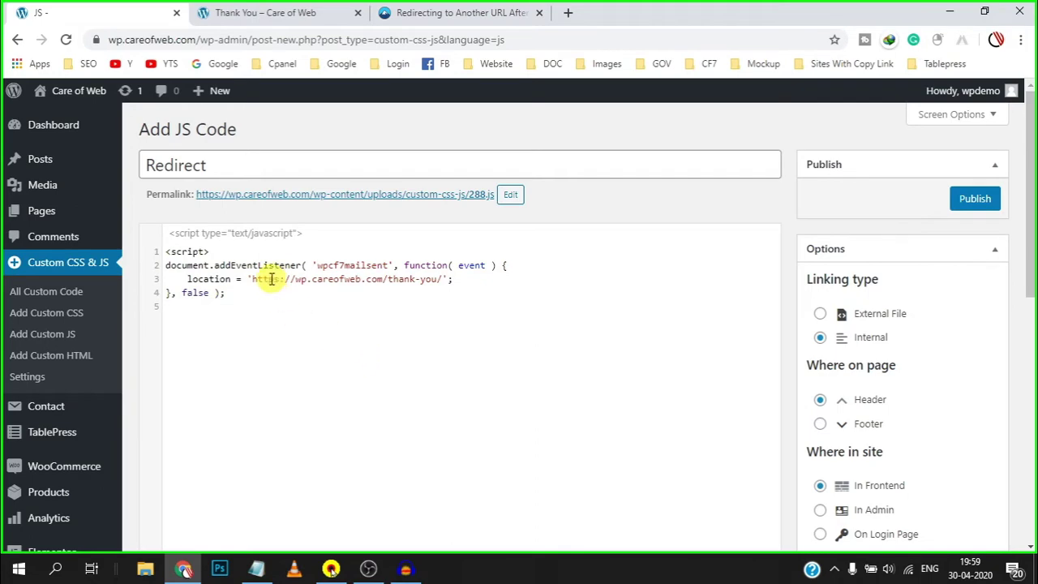
left_click_drag(212, 252, 150, 252)
key("BackSpace")
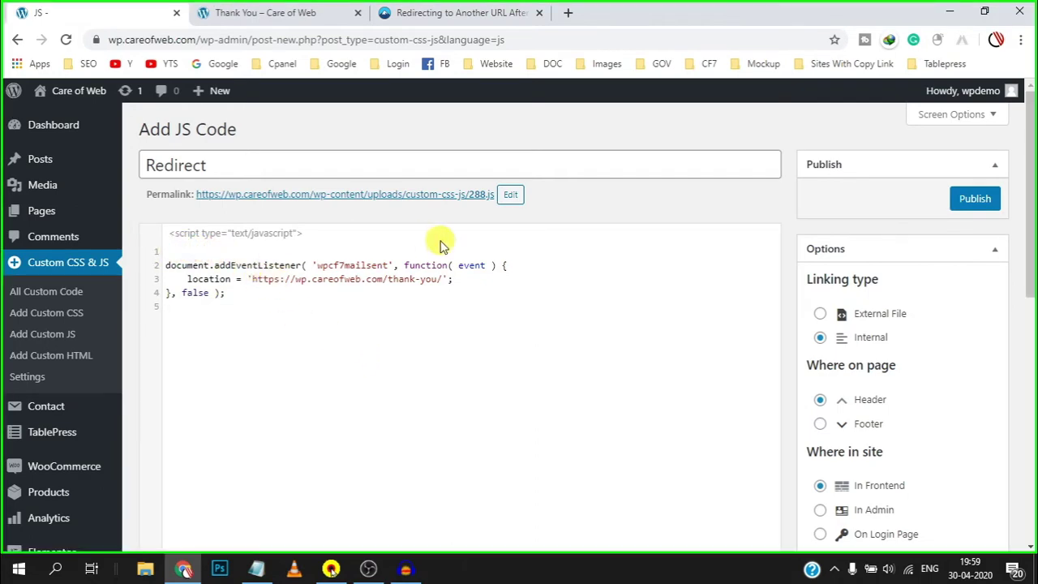
left_click(973, 199)
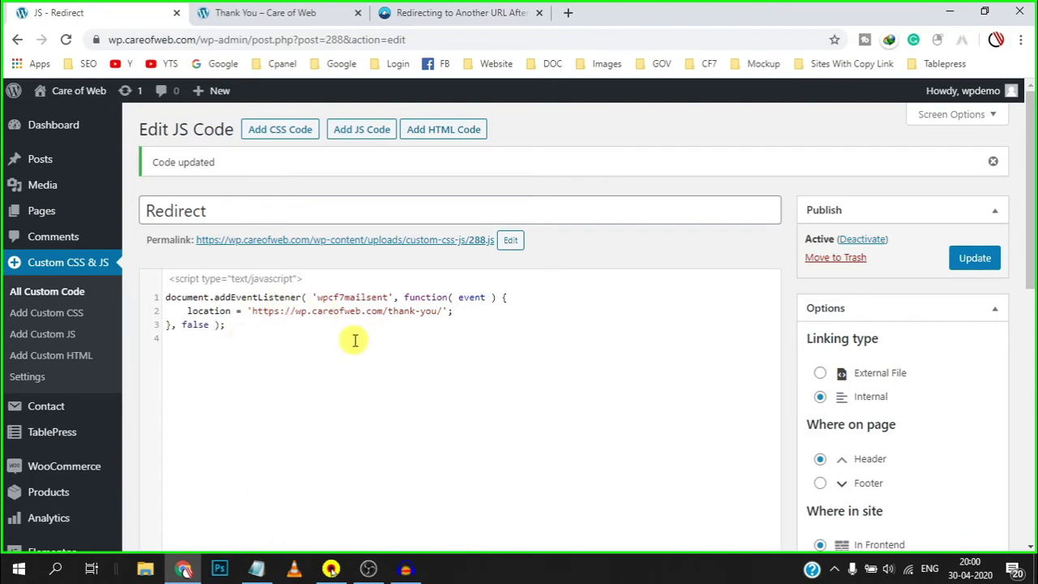
Step: Fill in the Contact form 7 page with a test entry and submit it to check the redirect
left_click(266, 13)
left_click(263, 181)
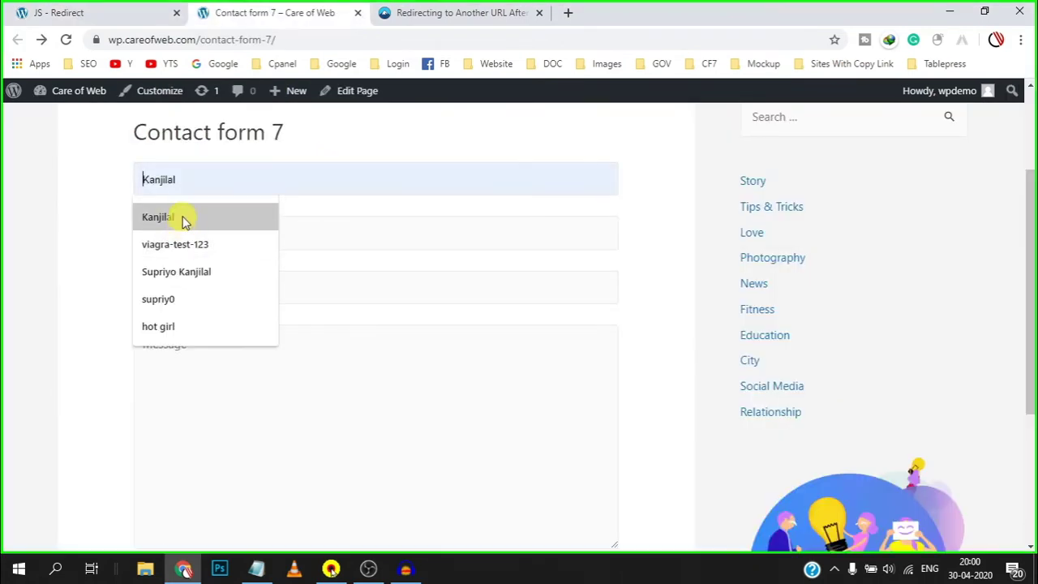
left_click(183, 218)
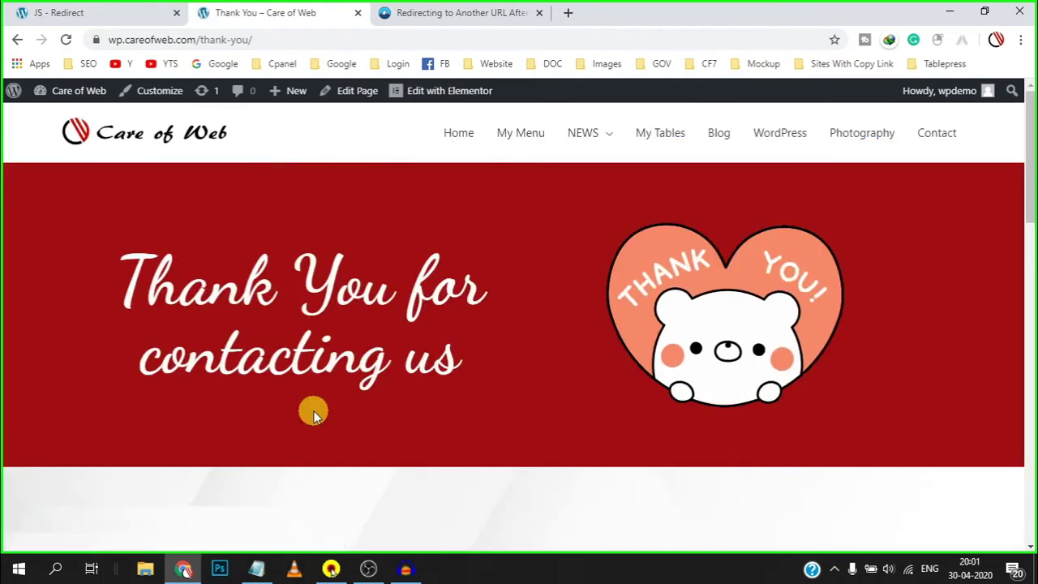
Step: Search the Add Plugins page for "contact form 7"
key("ctrl+shift+Tab")
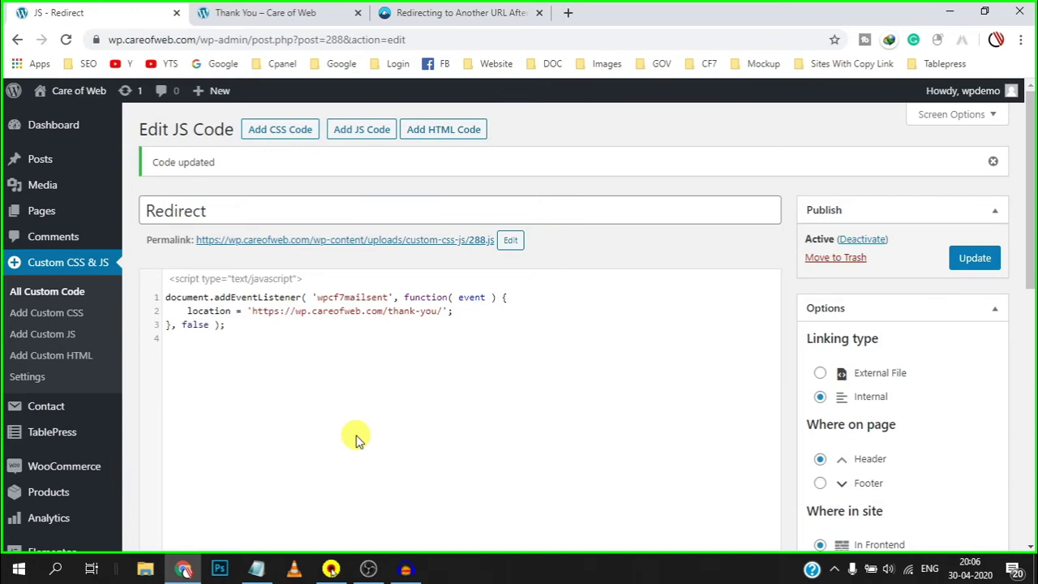
scroll(139, 441, "down", 4)
mouse_move(29, 429)
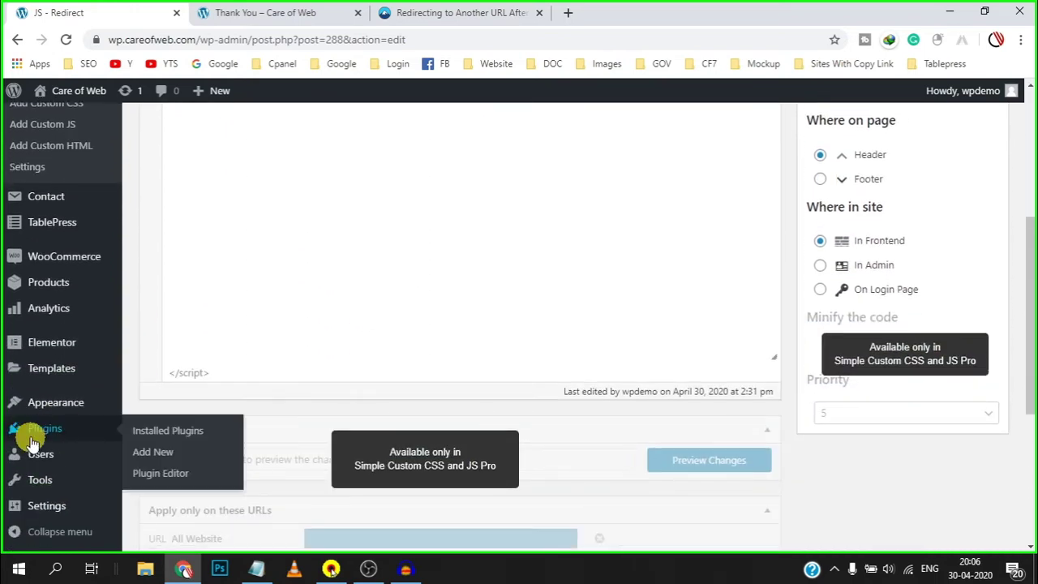
left_click(144, 450)
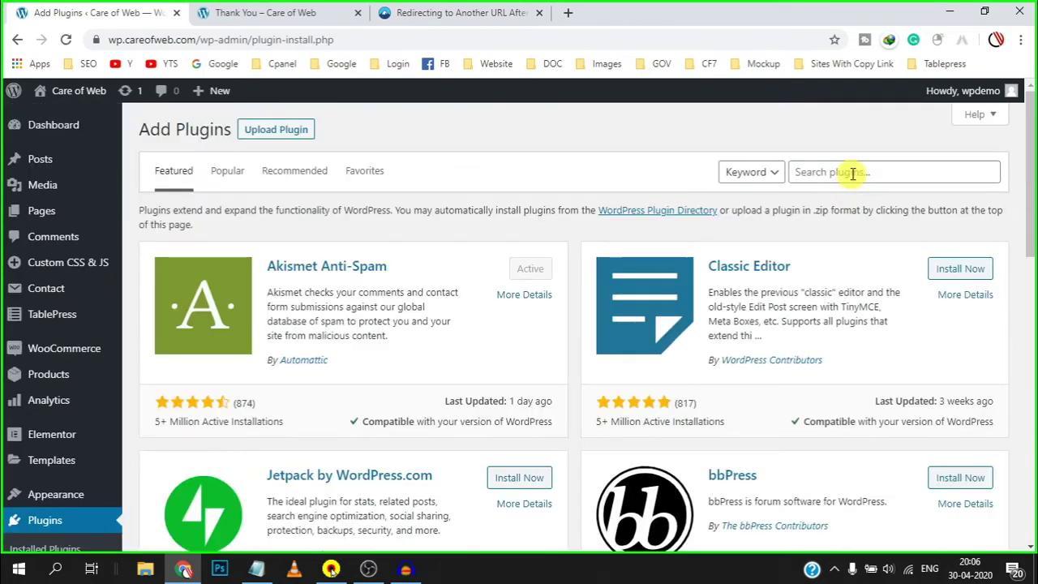
left_click(852, 171)
type("c")
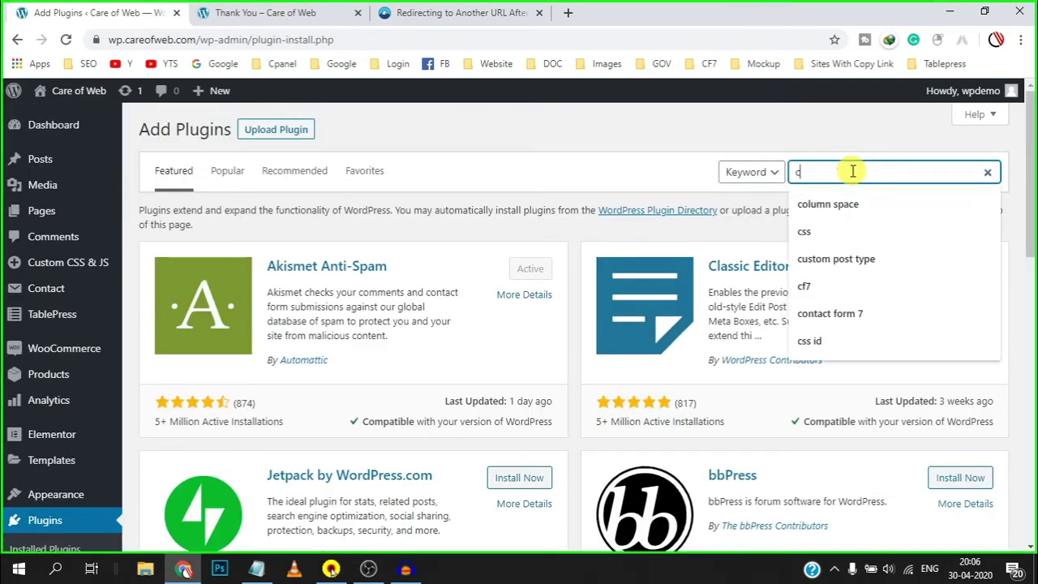
left_click(819, 313)
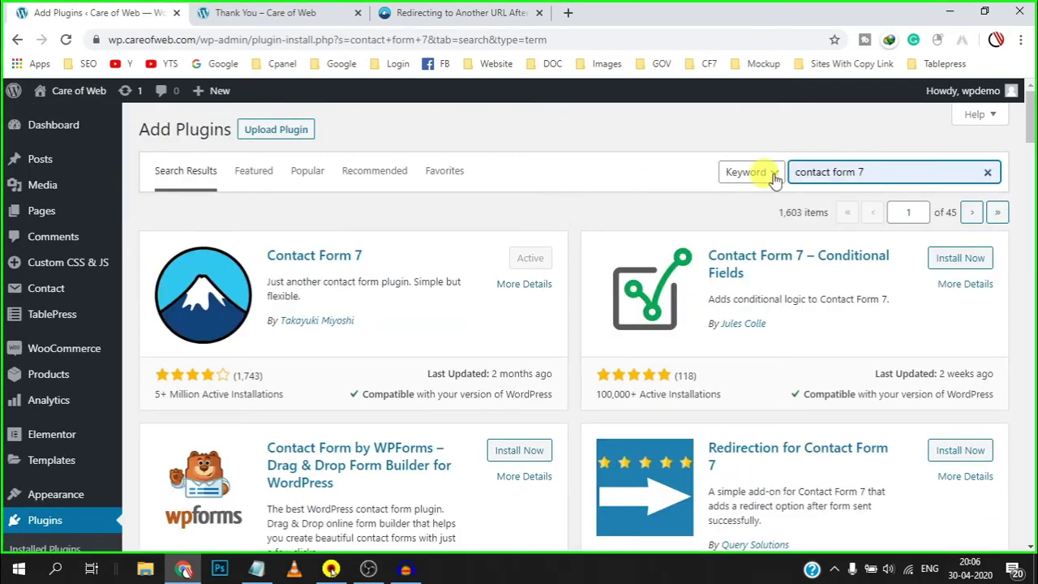
Step: Install and activate the Redirection for Contact Form 7 plugin from the search results, and locate it among the installed plugins
scroll(811, 413, "down", 1)
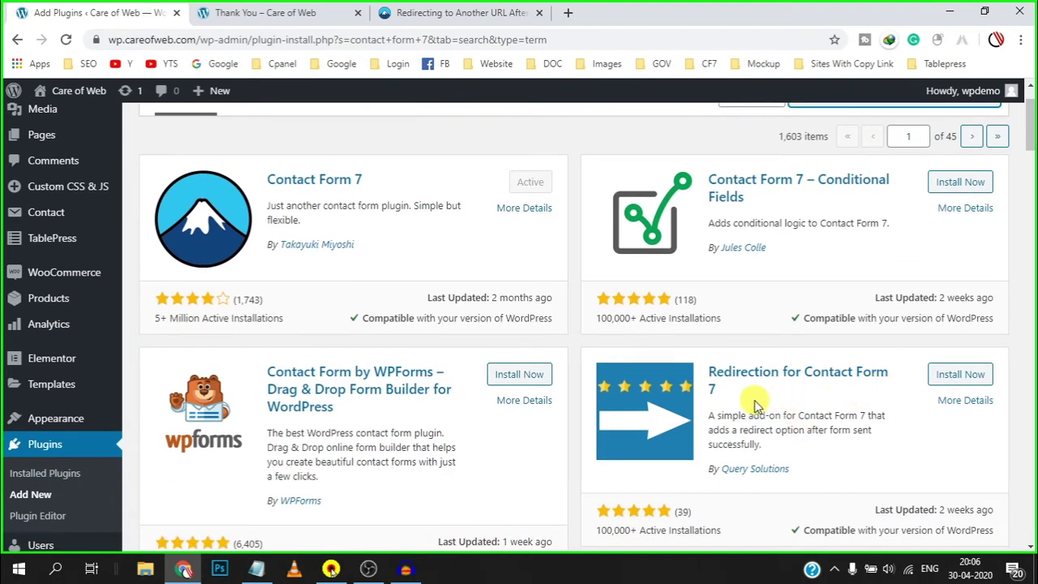
scroll(810, 430, "down", 1)
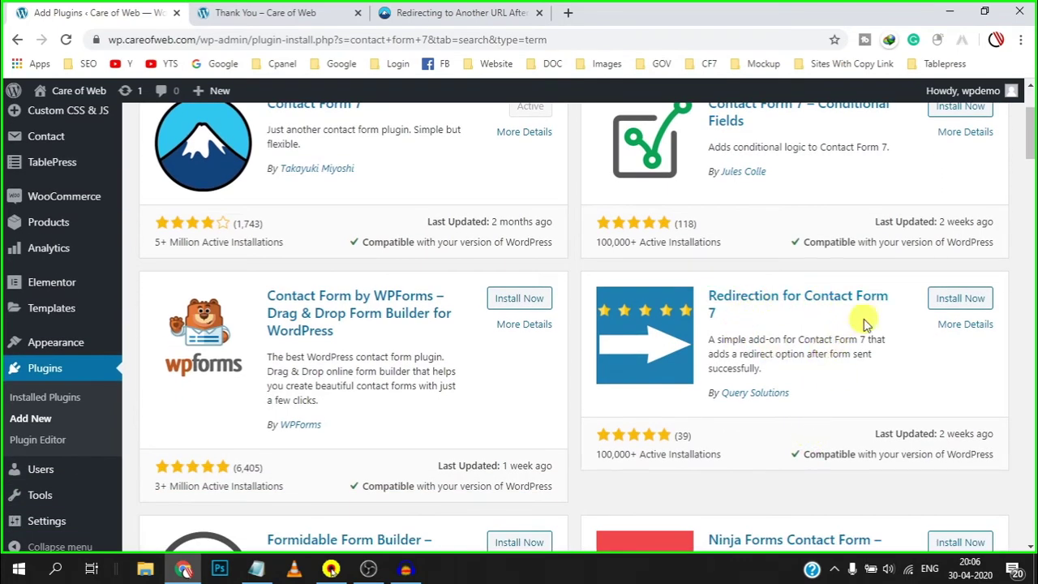
left_click(960, 298)
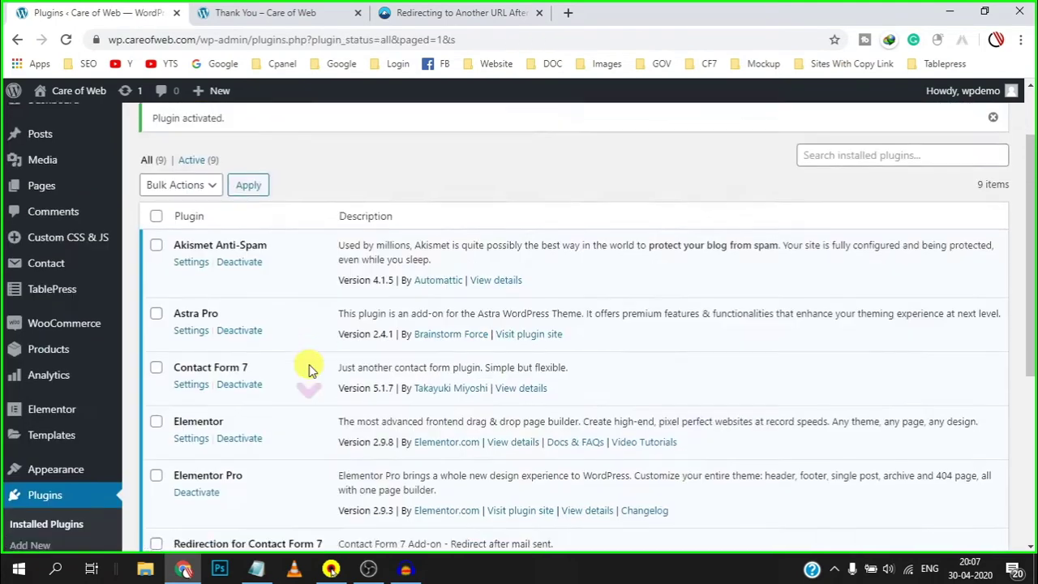
scroll(311, 385, "down", 2)
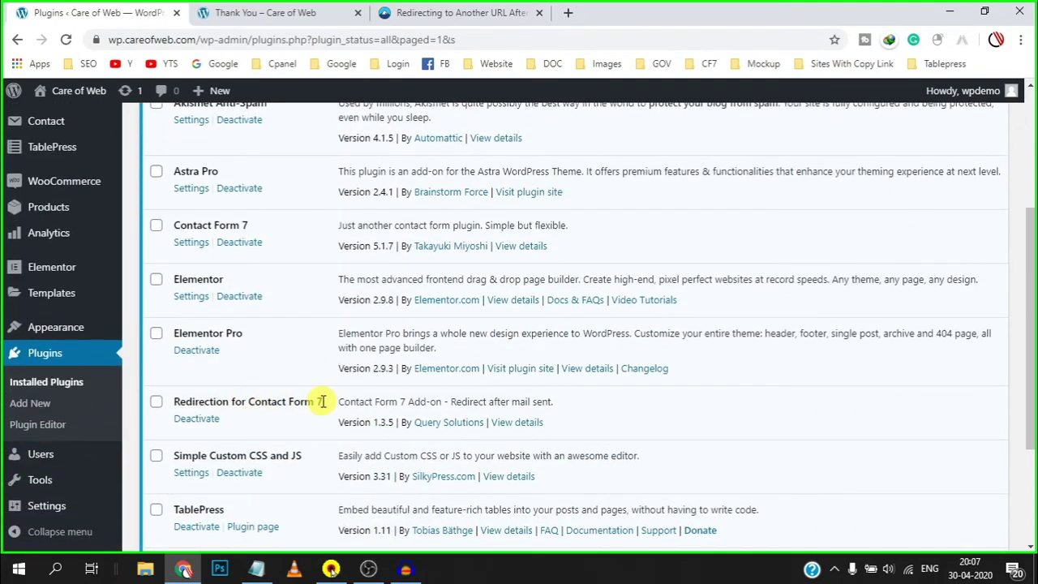
Step: Open the Redirect contact form for editing in a new browser tab and switch to it
scroll(322, 401, "up", 2)
mouse_move(51, 279)
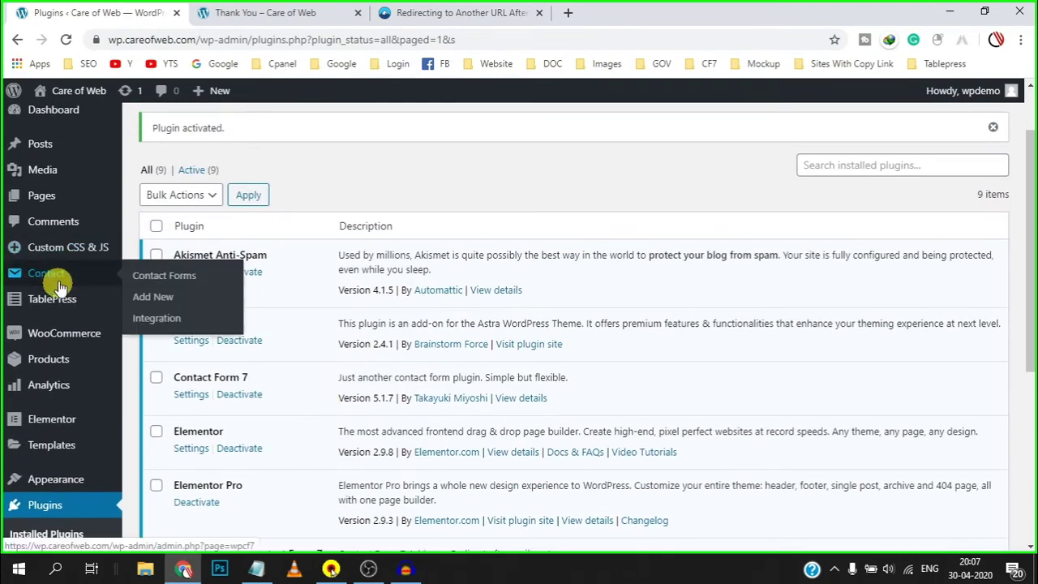
left_click(149, 280)
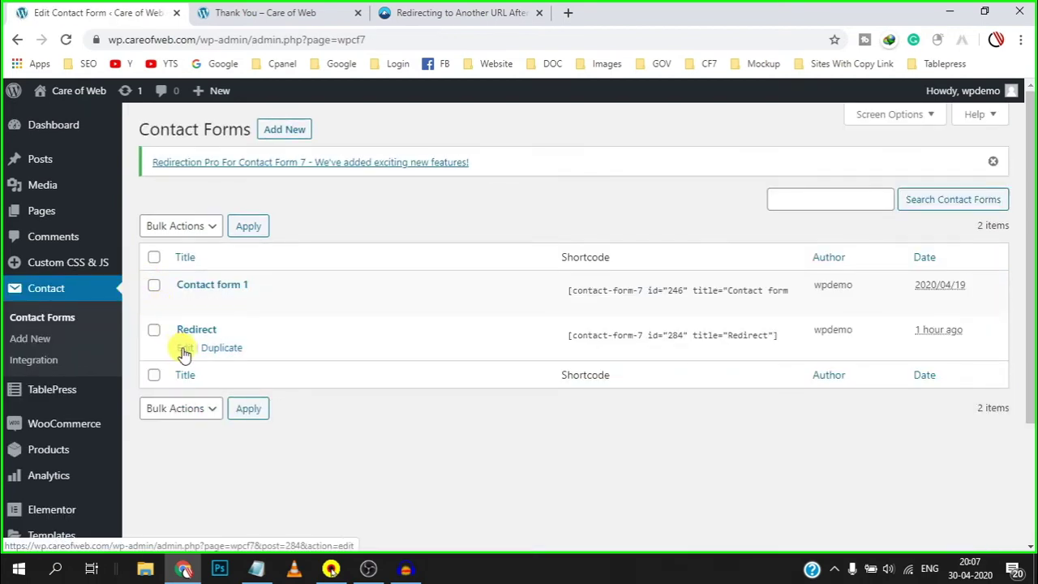
right_click(185, 350)
left_click(215, 357)
key("ctrl+Tab")
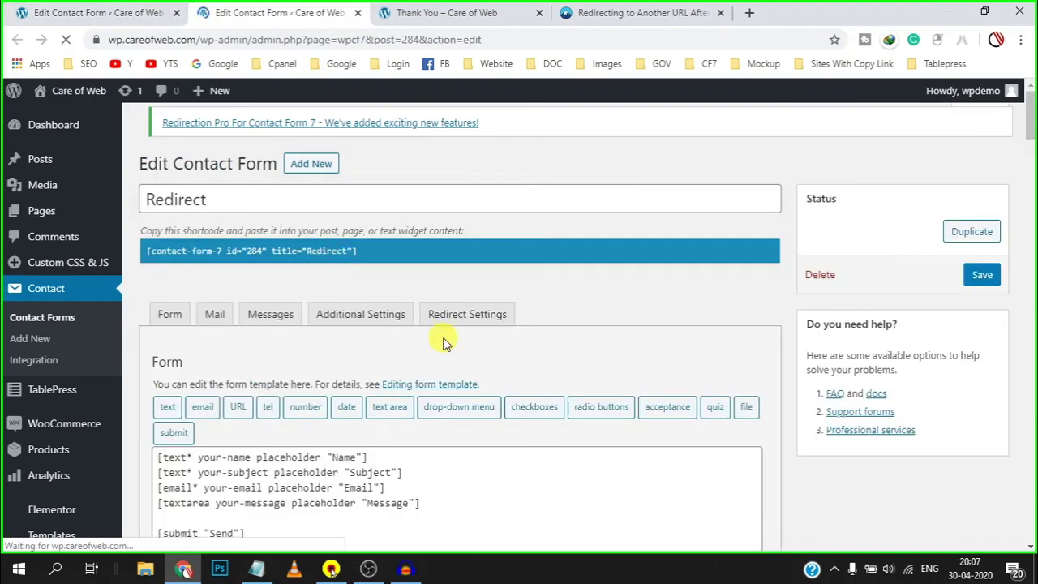
Step: Open the Redirect Settings of the Redirect form and look through the available options
scroll(487, 274, "down", 1)
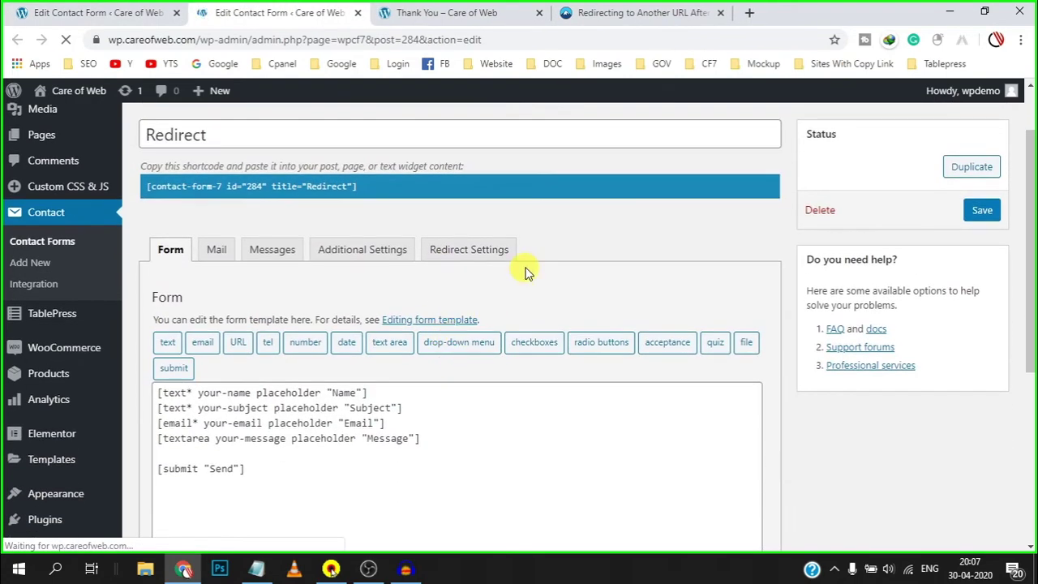
left_click(459, 253)
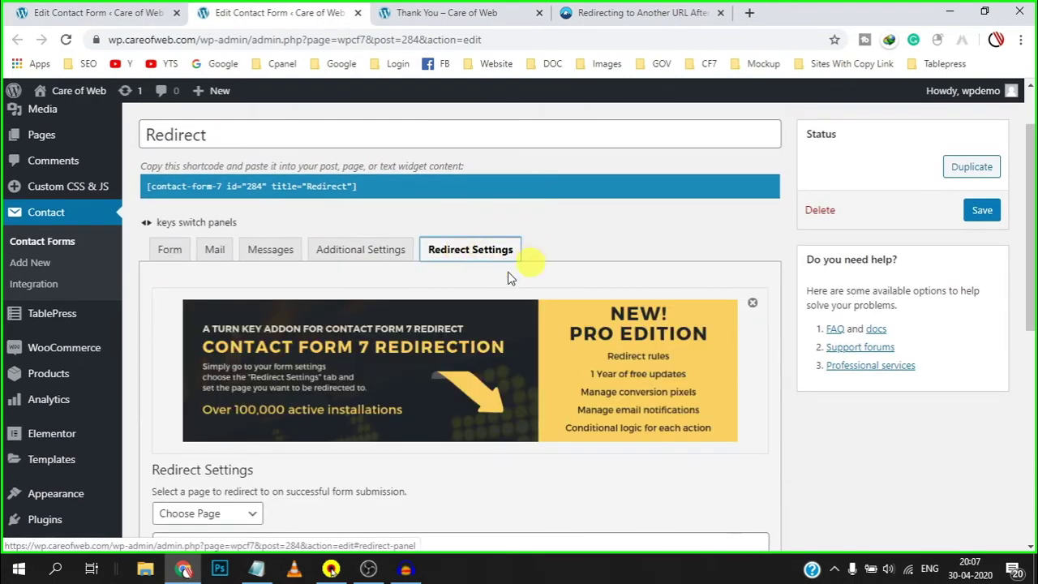
scroll(511, 271, "down", 3)
scroll(457, 361, "up", 3)
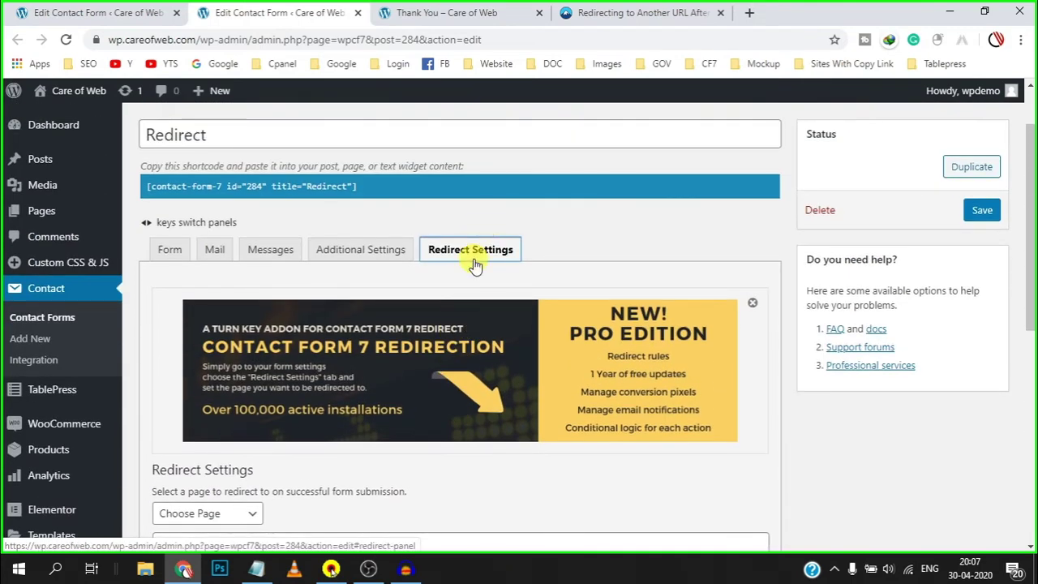
Step: Open the Redirect entry in the custom JS code list, delete all of its code and update it
left_click(120, 13)
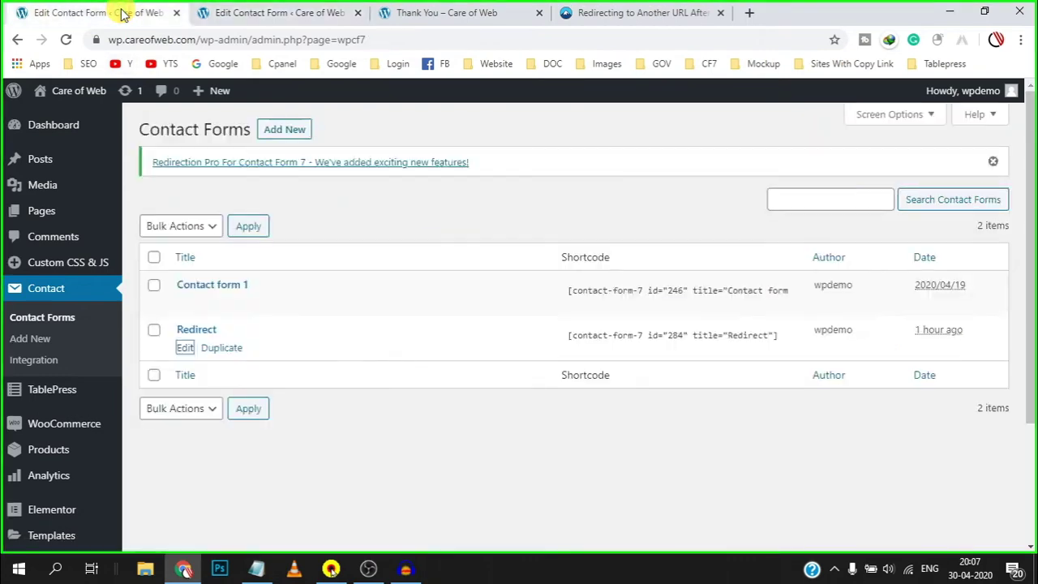
mouse_move(81, 266)
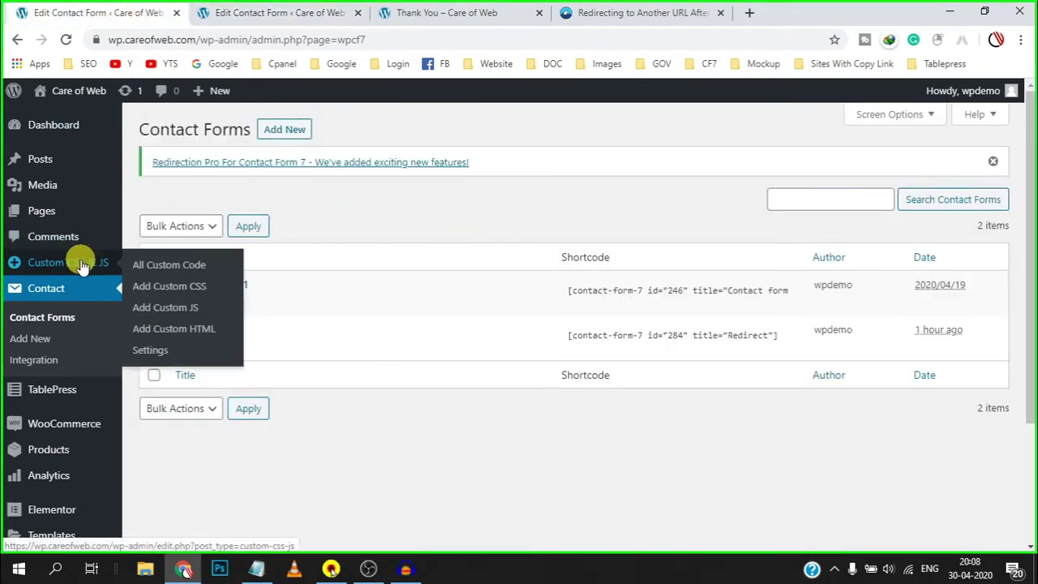
left_click(190, 266)
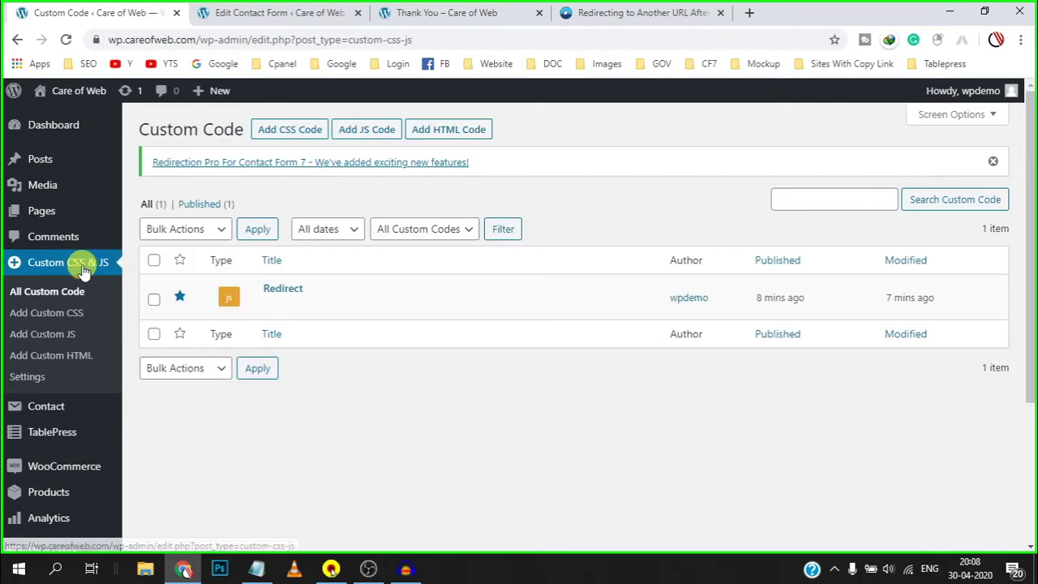
mouse_move(270, 312)
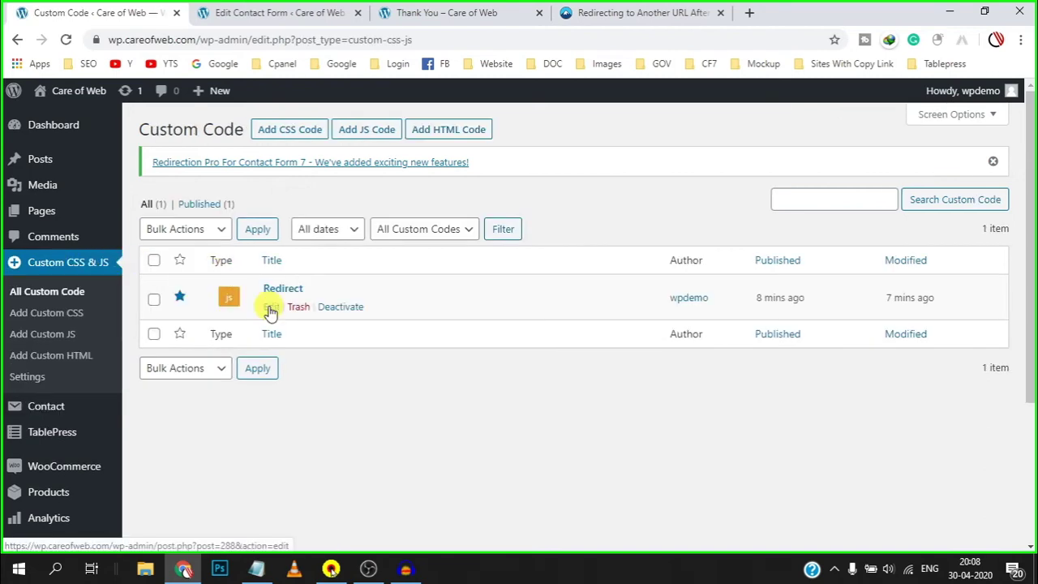
left_click(270, 308)
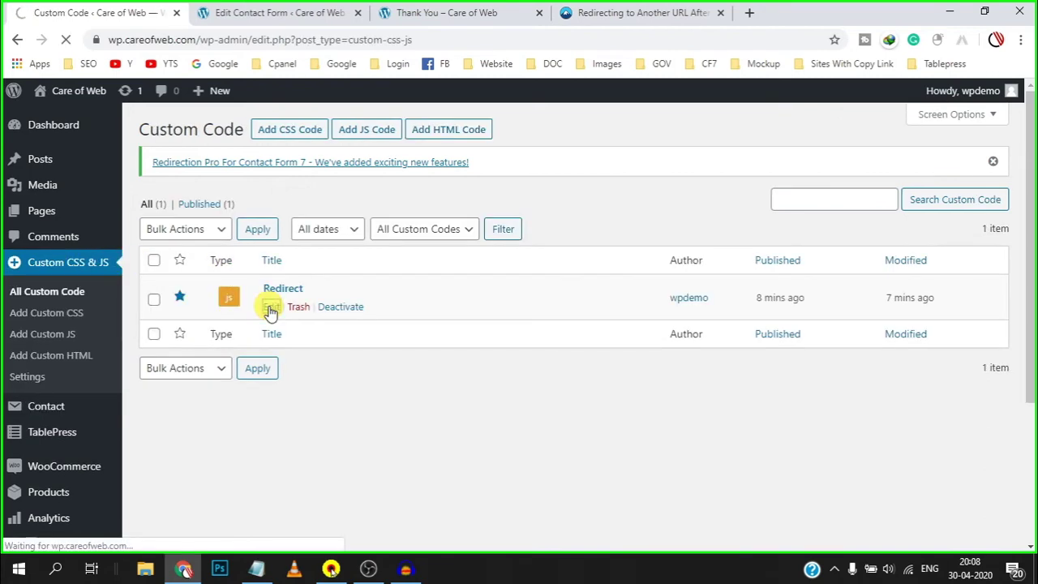
key("ctrl+a")
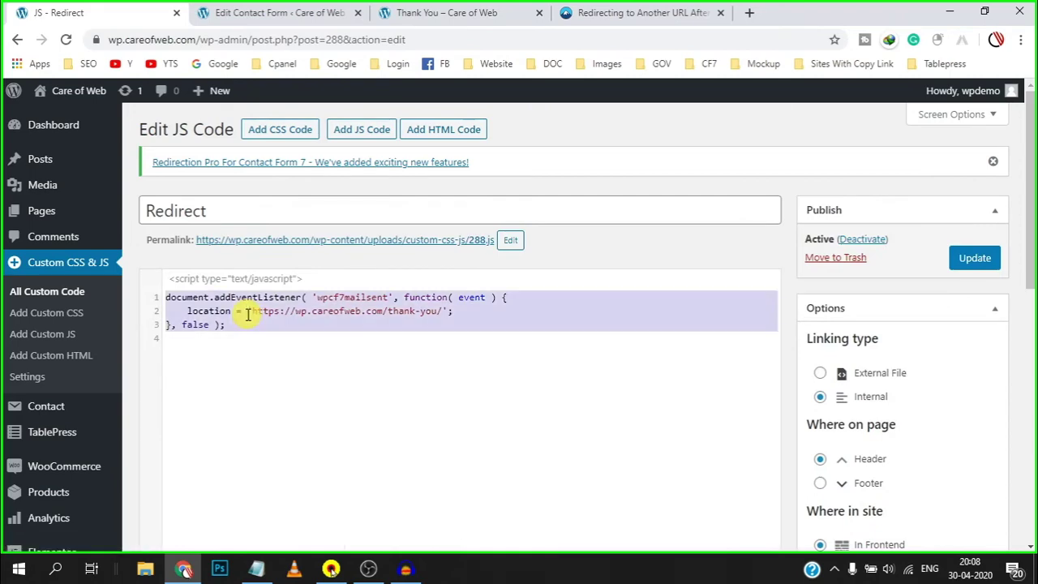
key("BackSpace")
left_click(964, 257)
Step: Return to the Redirect form's Redirect Settings and select Thank You as the page to redirect to on successful submission
key("ctrl+Tab")
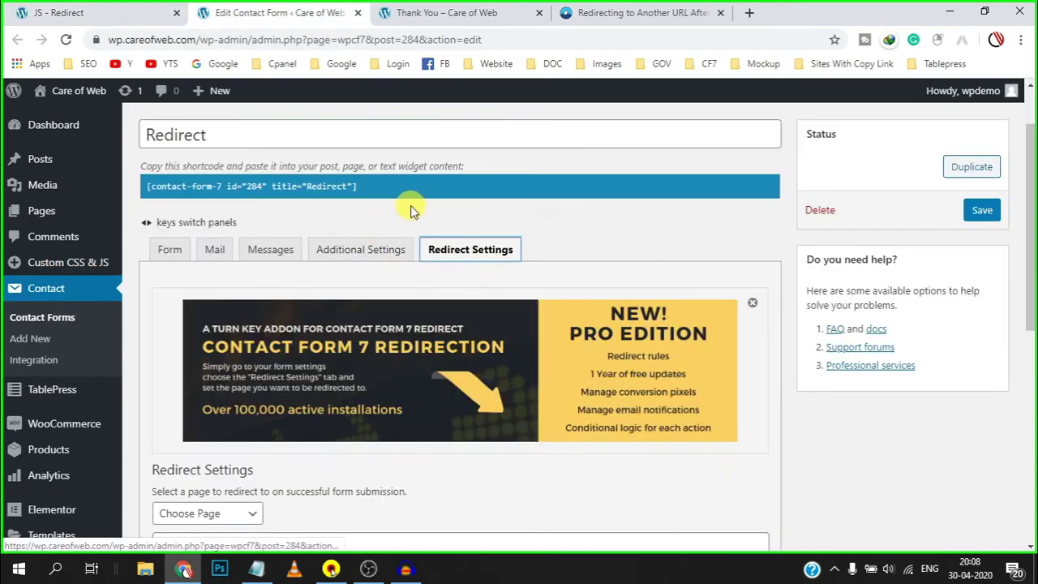
scroll(412, 211, "down", 1)
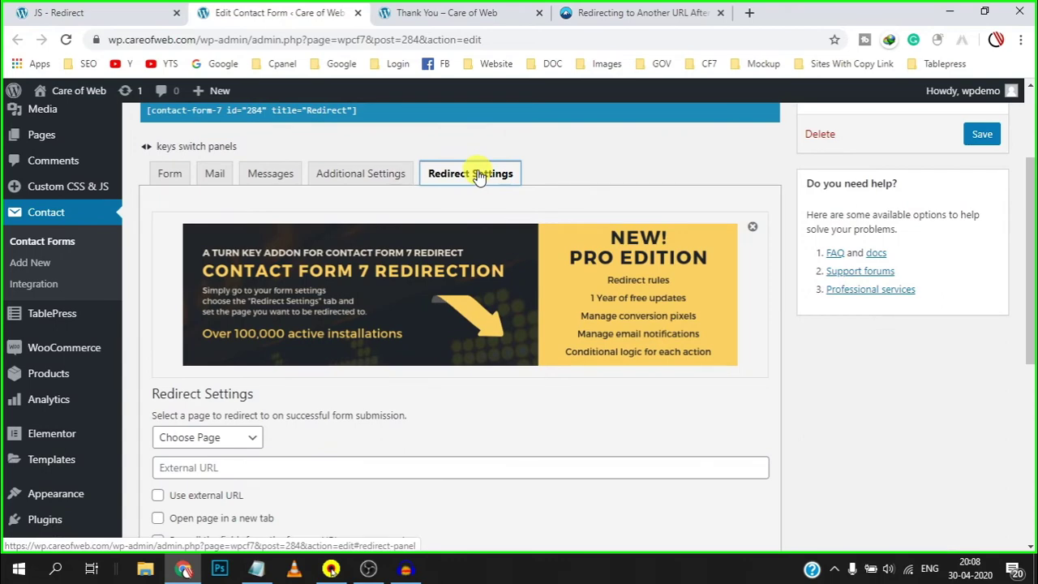
scroll(476, 177, "down", 1)
scroll(478, 180, "up", 1)
scroll(481, 176, "down", 2)
scroll(414, 258, "down", 1)
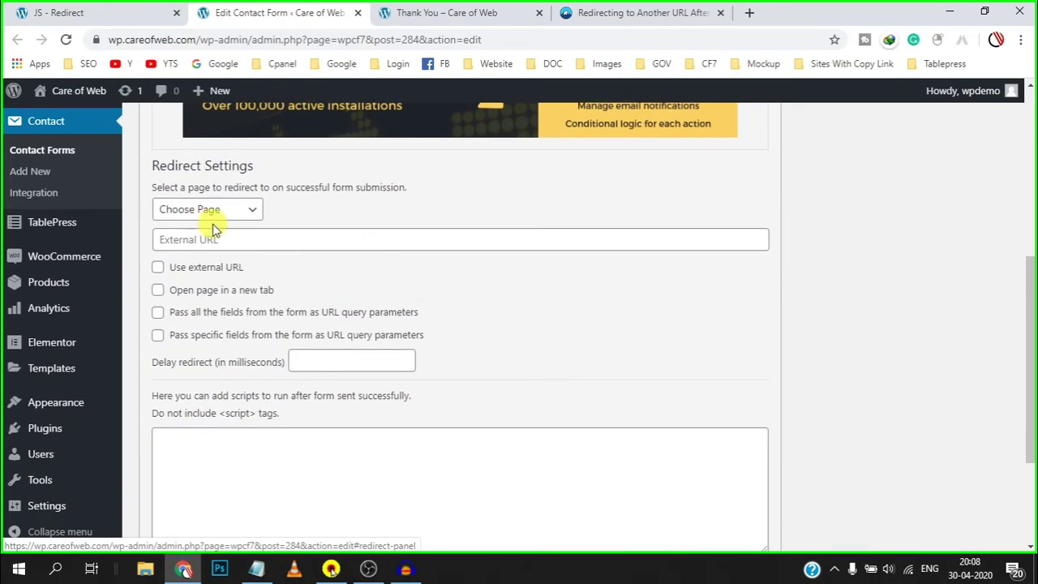
left_click(252, 213)
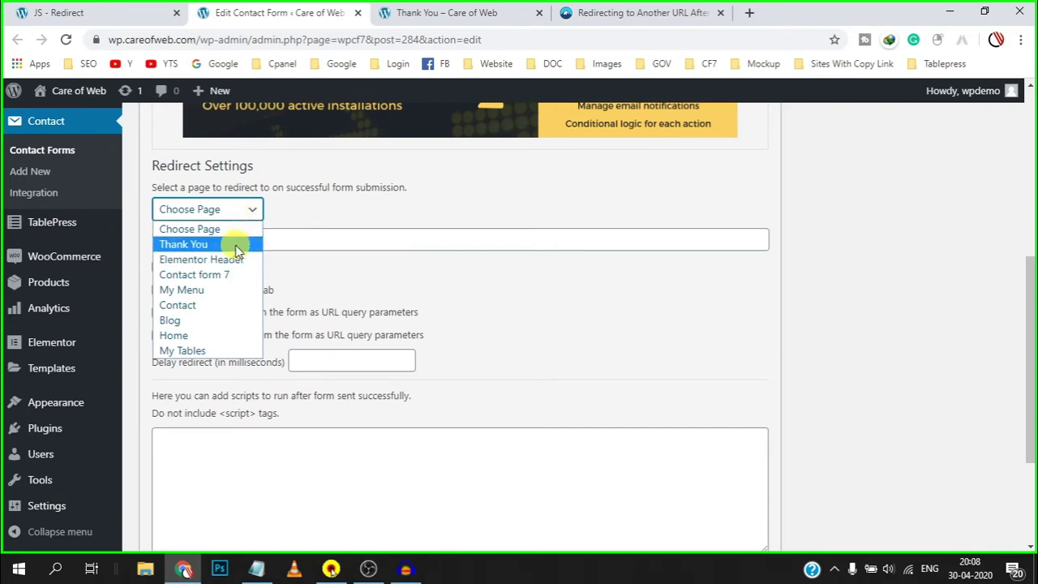
left_click(235, 244)
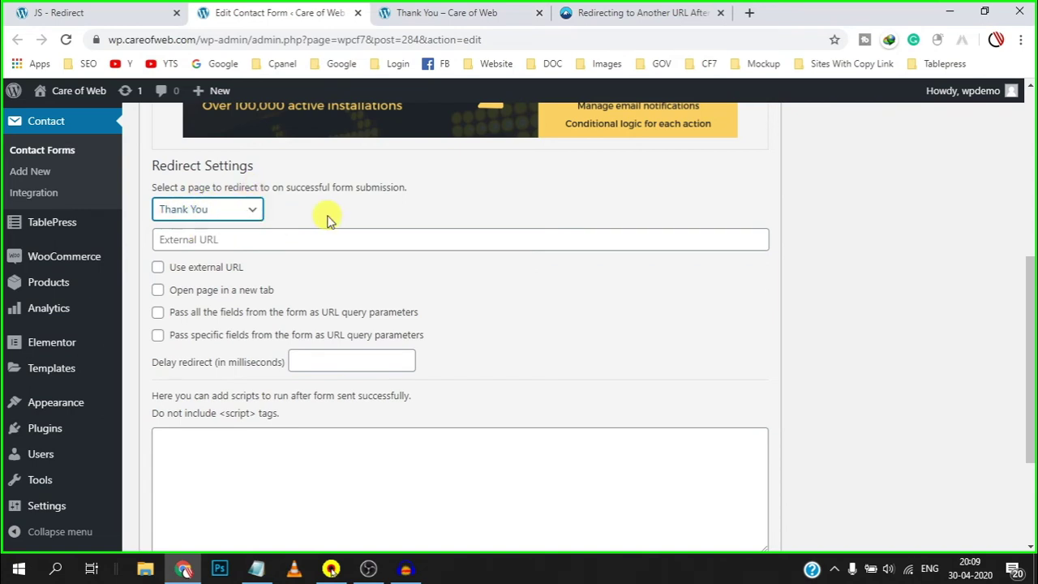
Step: Check the Thank You page in its browser tab, and enable "Open page in a new tab" for the form's redirect
scroll(324, 229, "down", 1)
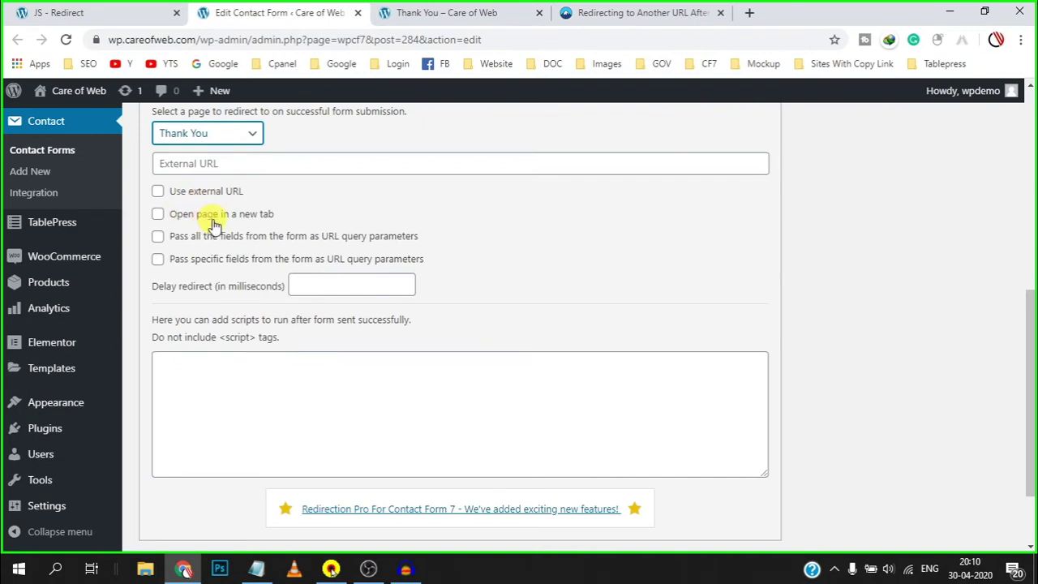
left_click(446, 13)
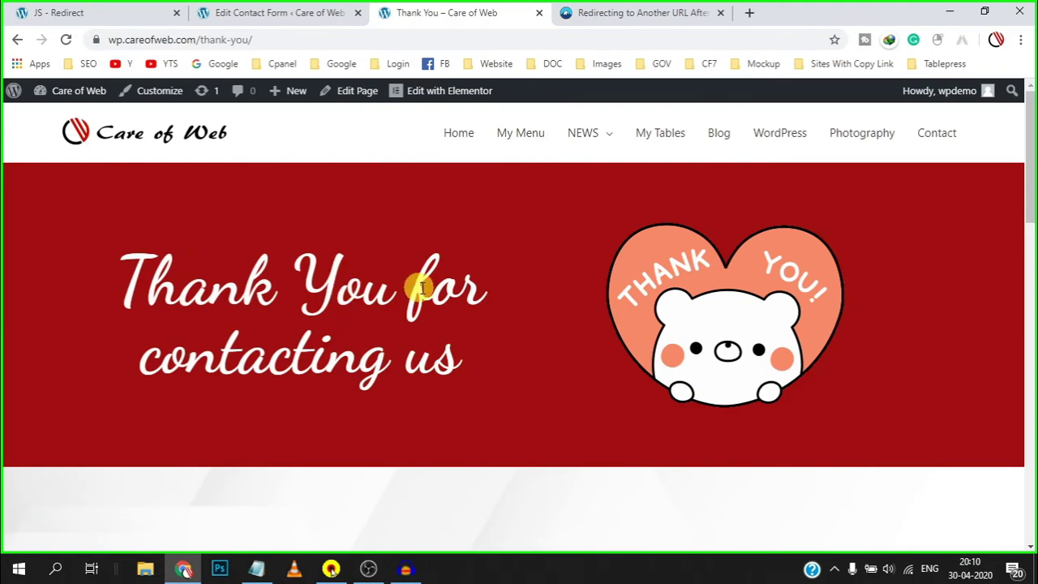
left_click(273, 13)
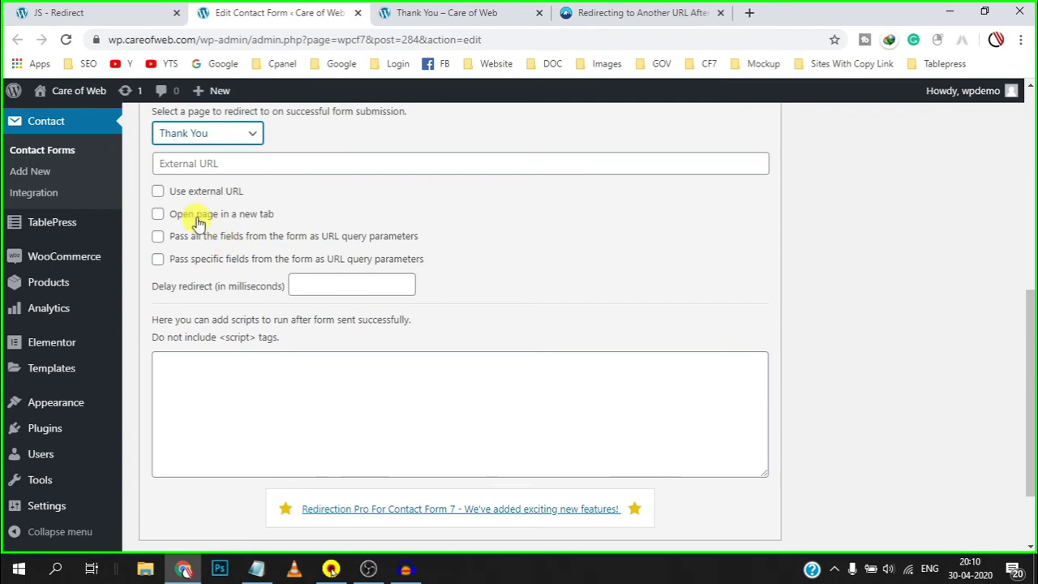
left_click(158, 217)
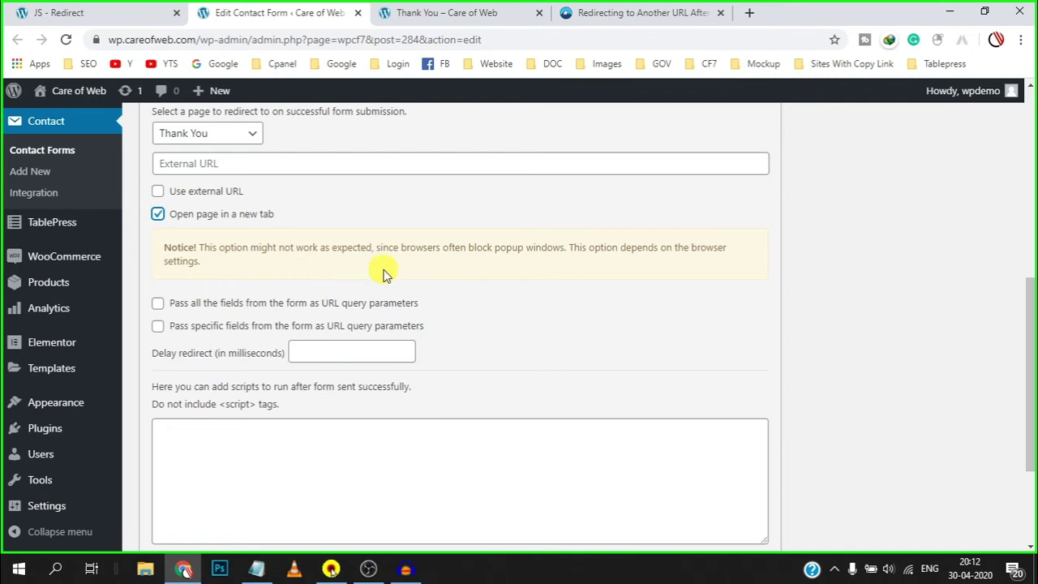
left_click(157, 214)
left_click(157, 214)
Step: Look through the query parameter, redirect delay and script options, and save the Redirect contact form
scroll(229, 261, "down", 1)
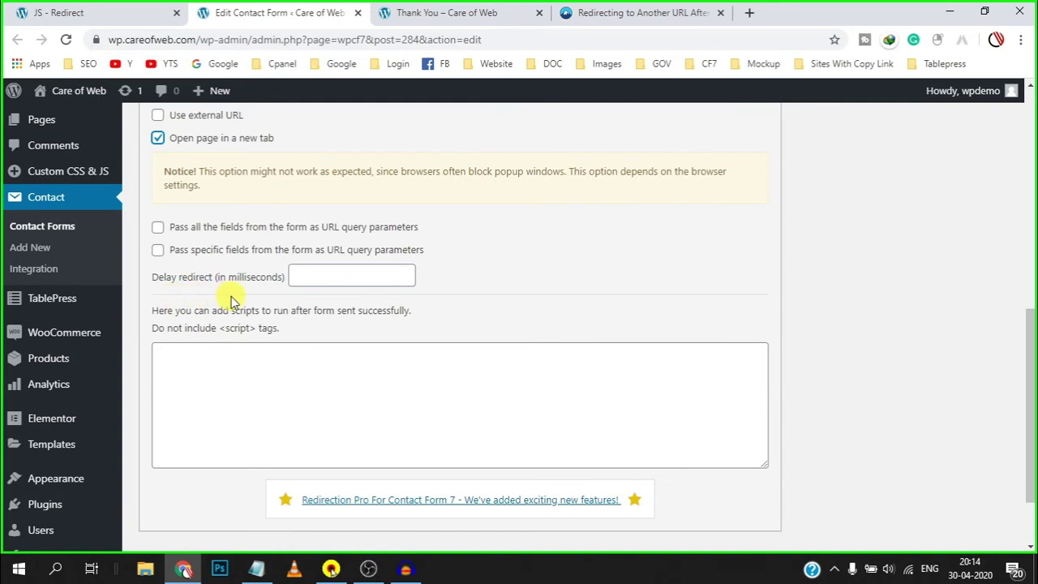
scroll(276, 302, "up", 1)
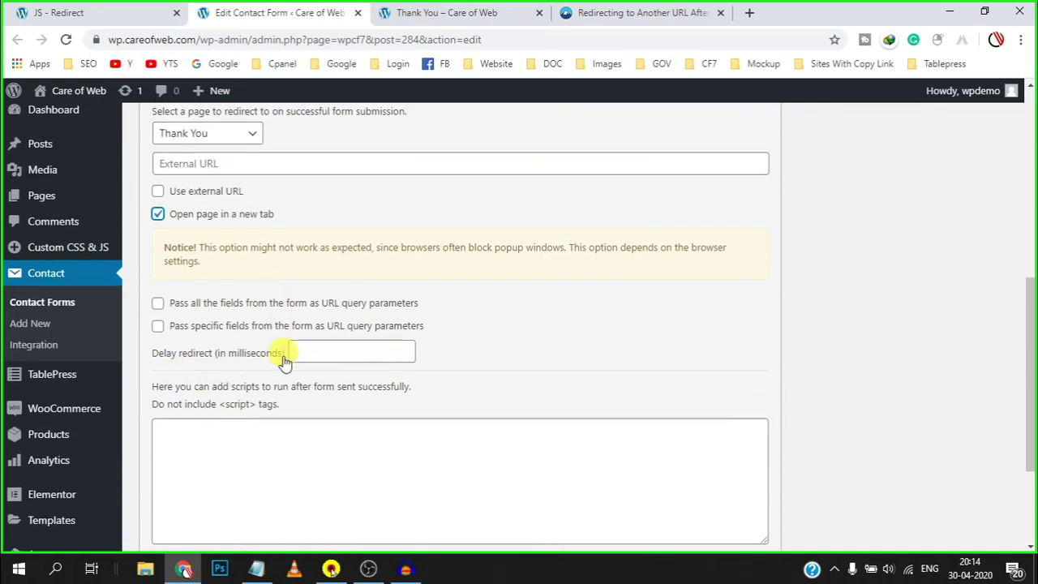
scroll(274, 361, "down", 1)
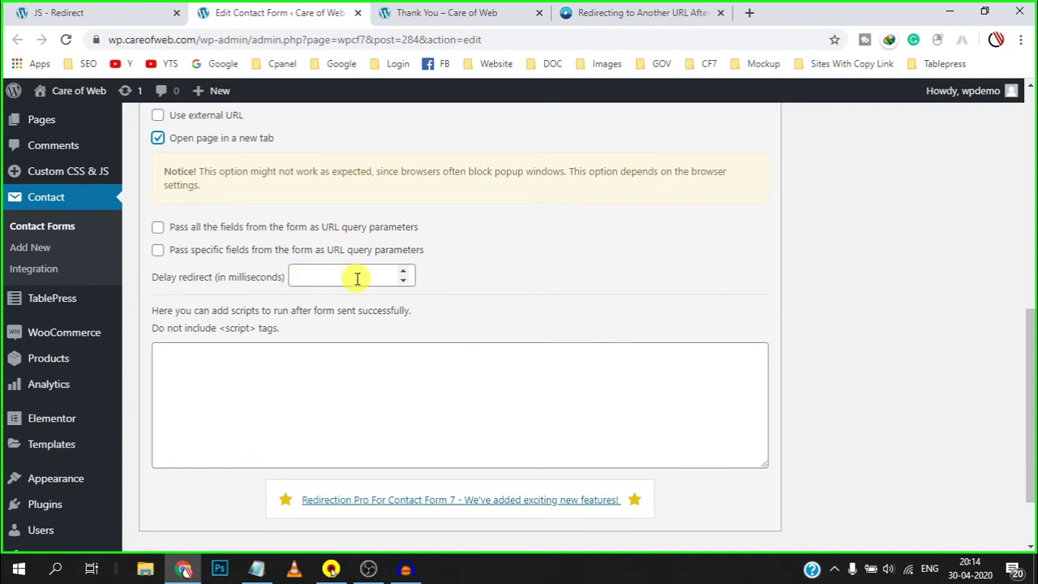
scroll(289, 308, "down", 1)
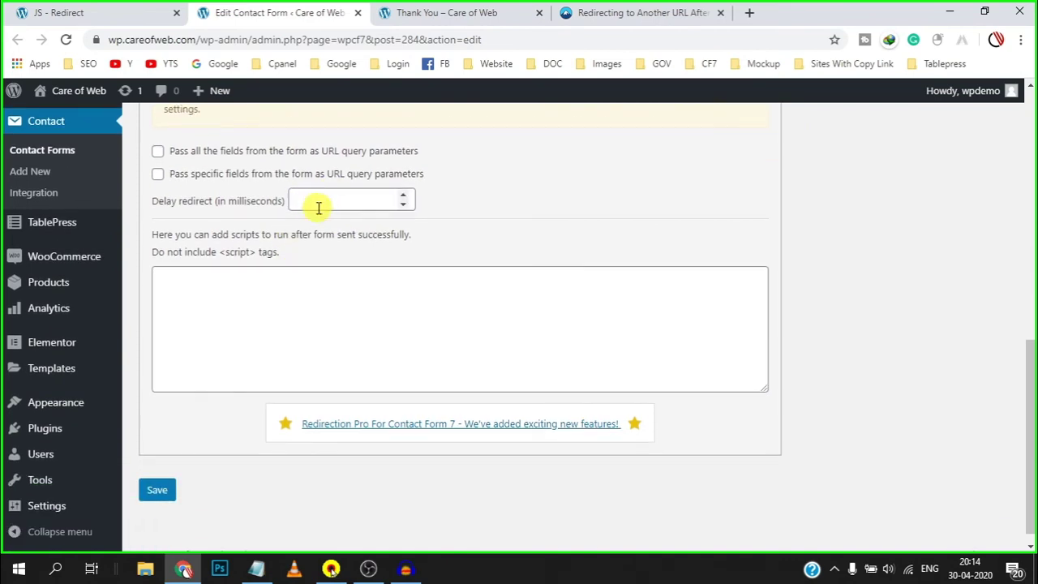
scroll(294, 364, "up", 1)
scroll(433, 376, "down", 1)
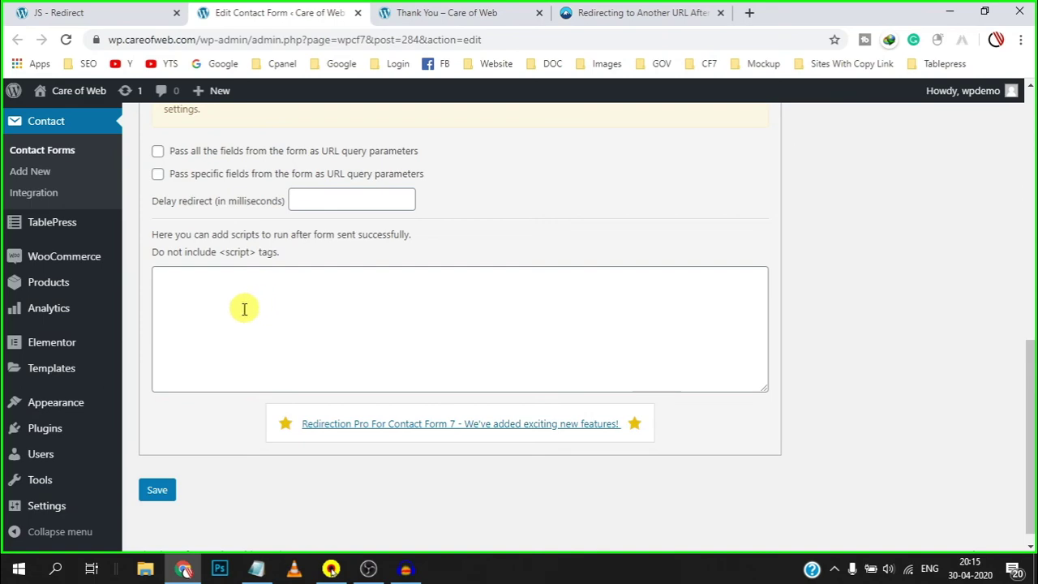
scroll(240, 320, "up", 2)
scroll(266, 278, "up", 4)
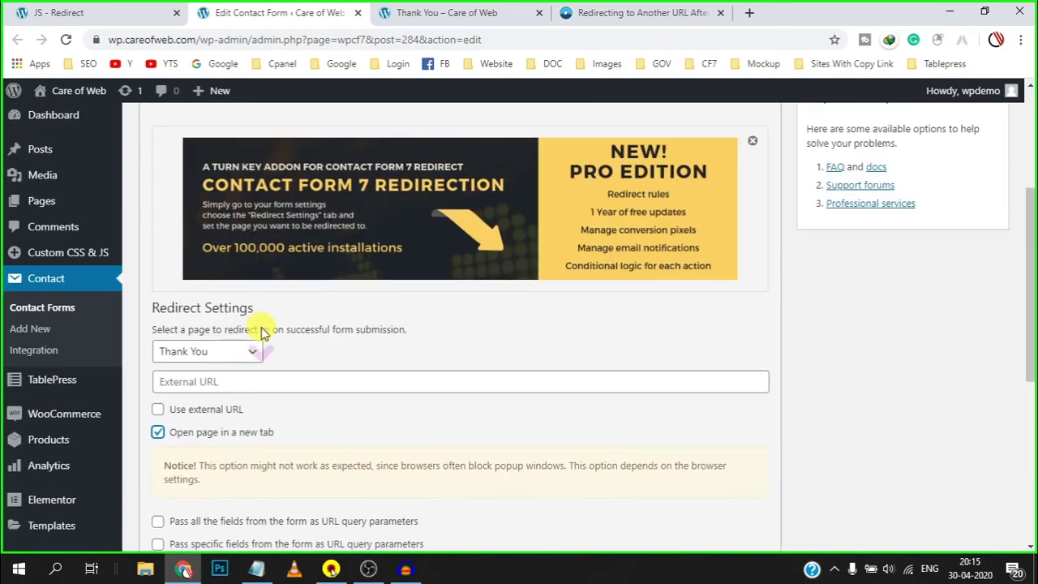
scroll(197, 324, "down", 5)
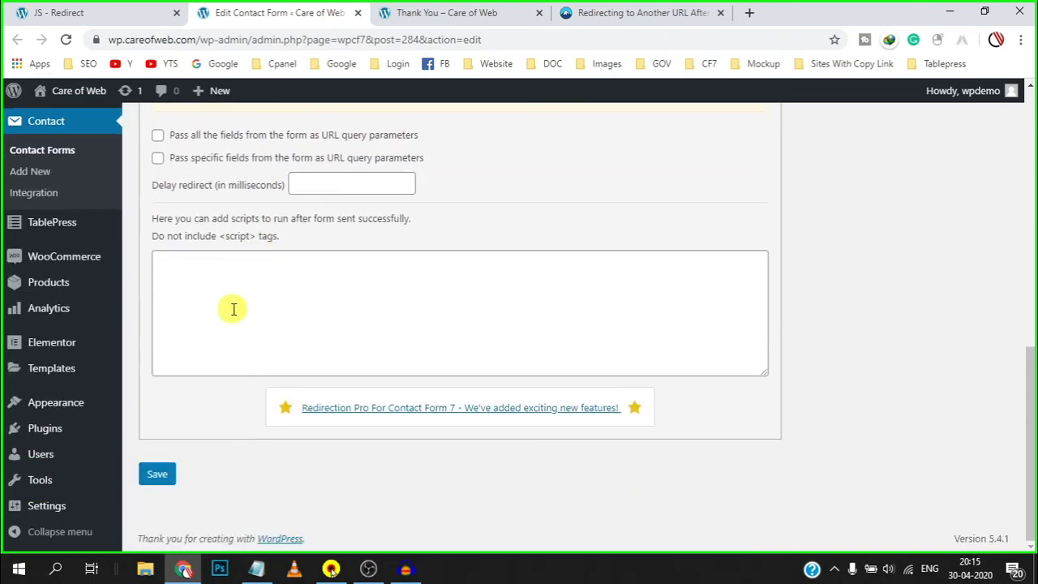
scroll(231, 309, "up", 4)
scroll(233, 408, "up", 4)
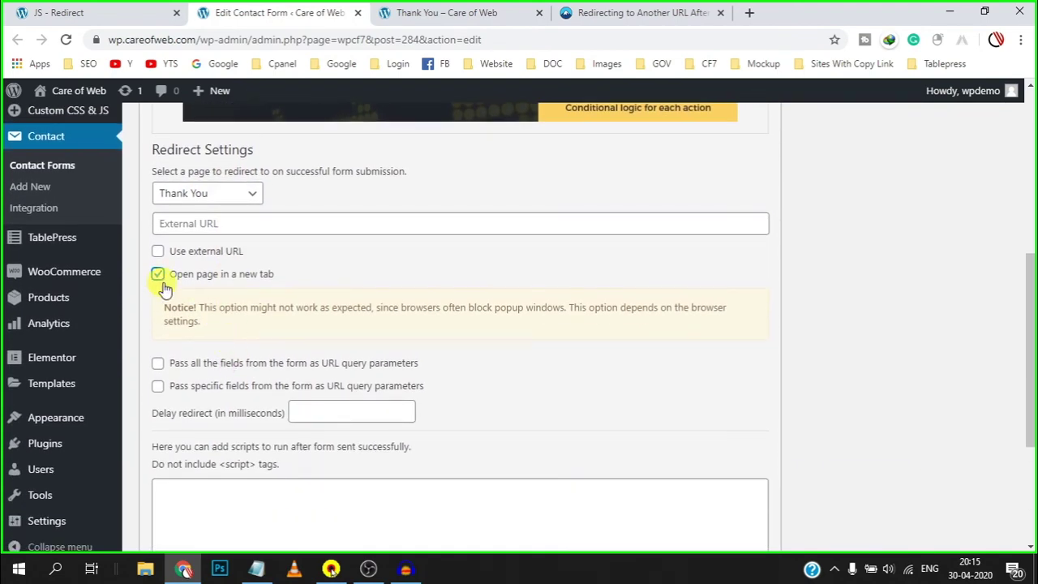
scroll(170, 282, "down", 3)
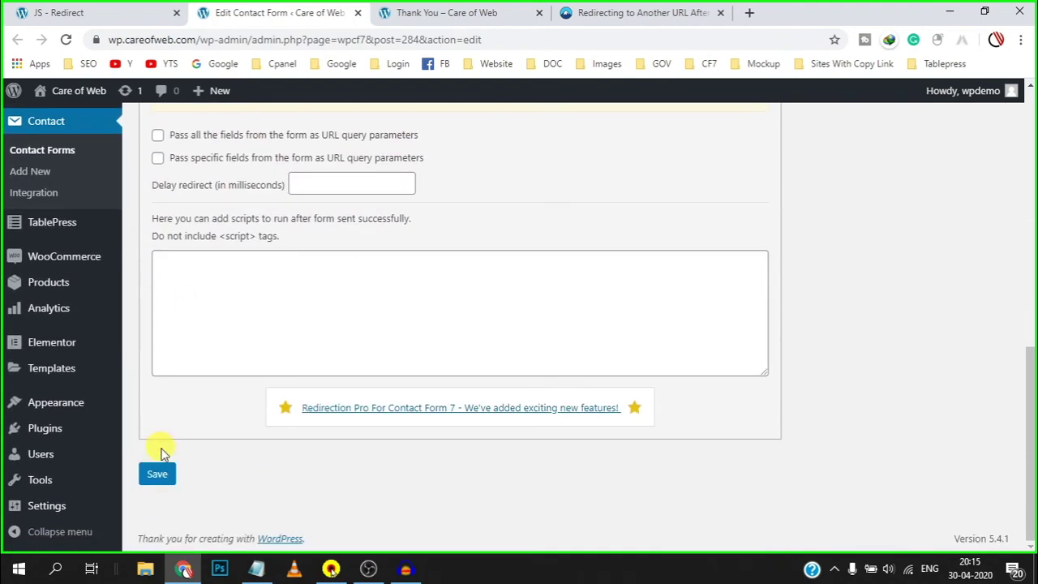
left_click(158, 474)
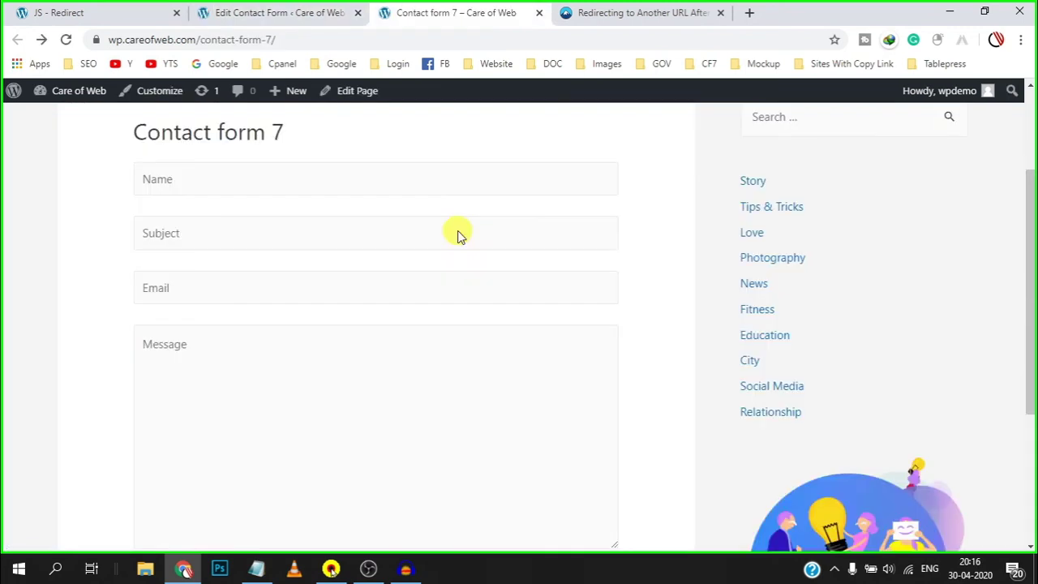
Step: Fill in the contact form on the Contact form 7 page with the sender's name, subject, email and a message, and send it
left_click(287, 180)
left_click(167, 213)
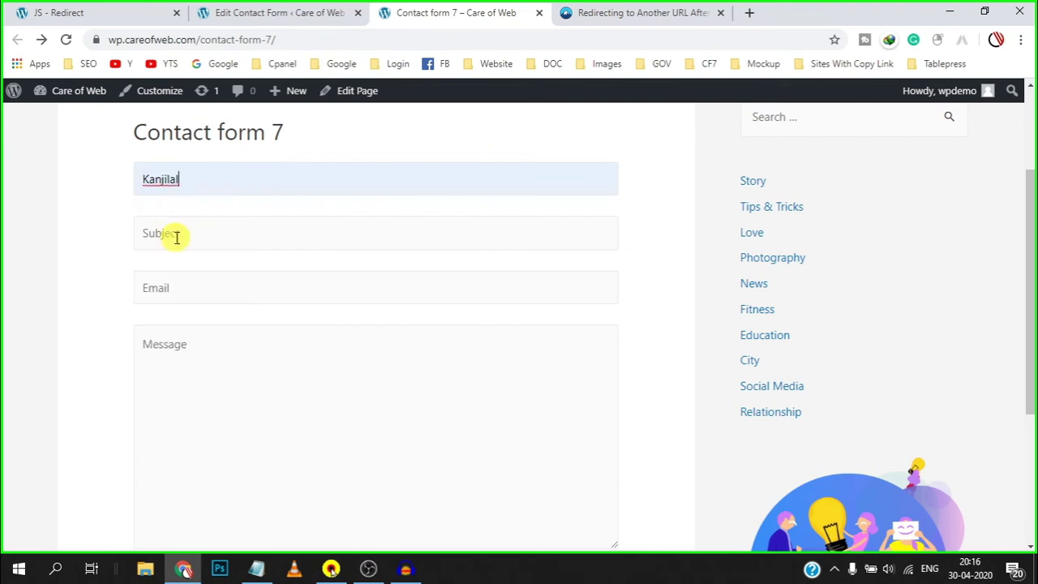
left_click(173, 236)
left_click(160, 281)
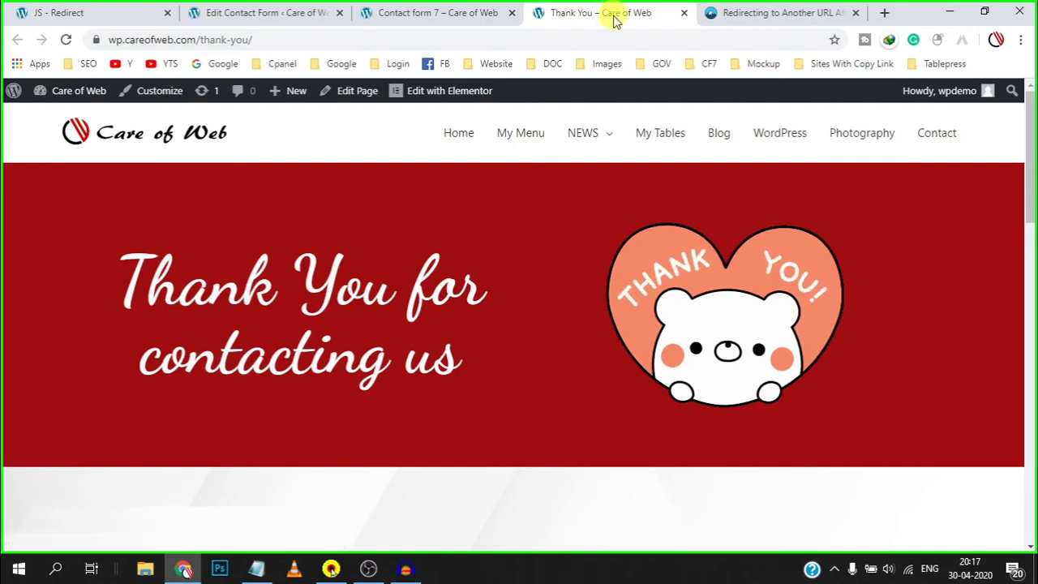
Step: Check the submitted form's page, and look through the Thank You page opened in the new tab
left_click(454, 12)
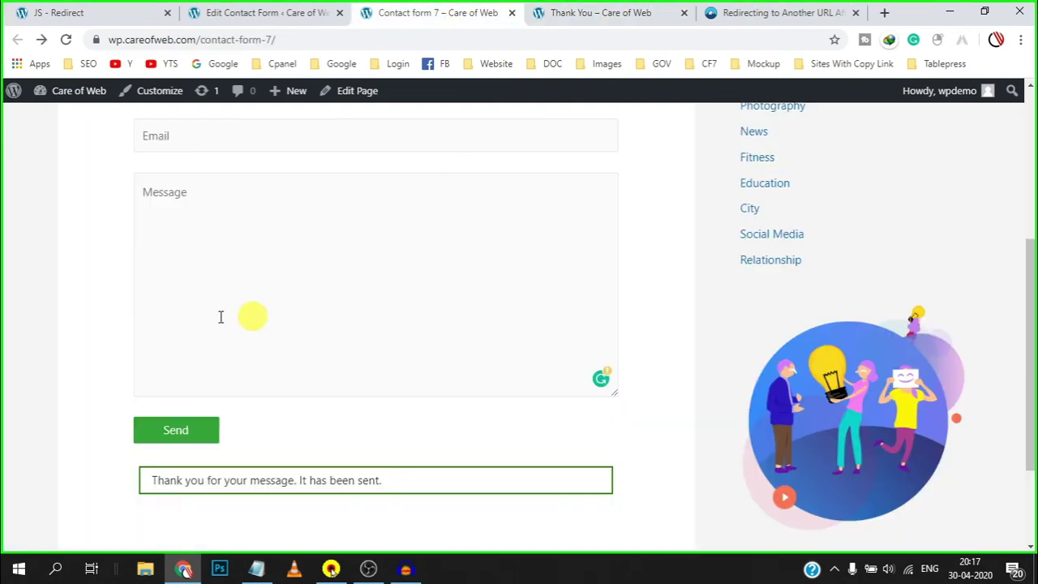
left_click(630, 11)
scroll(374, 258, "down", 5)
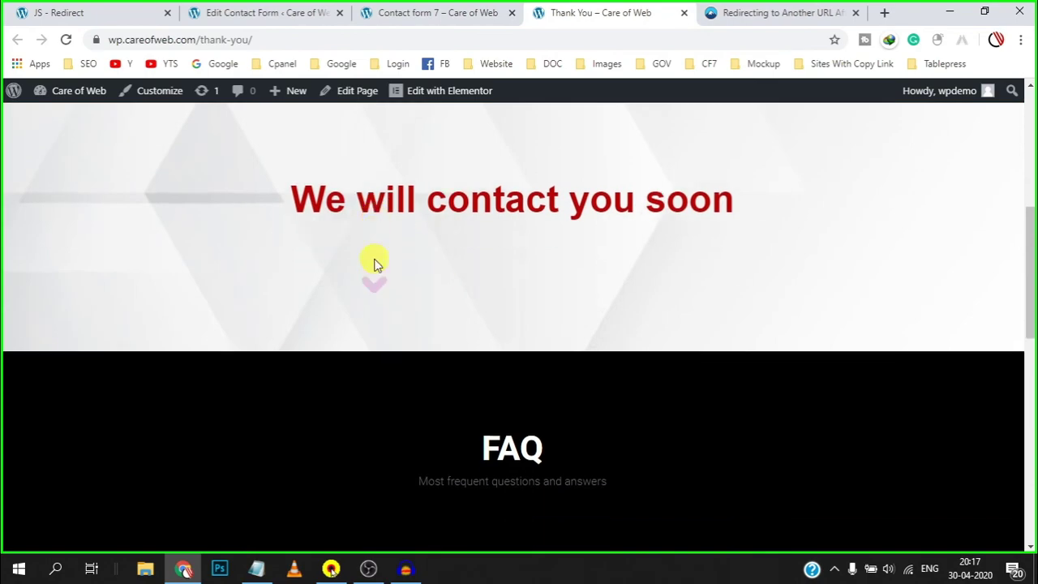